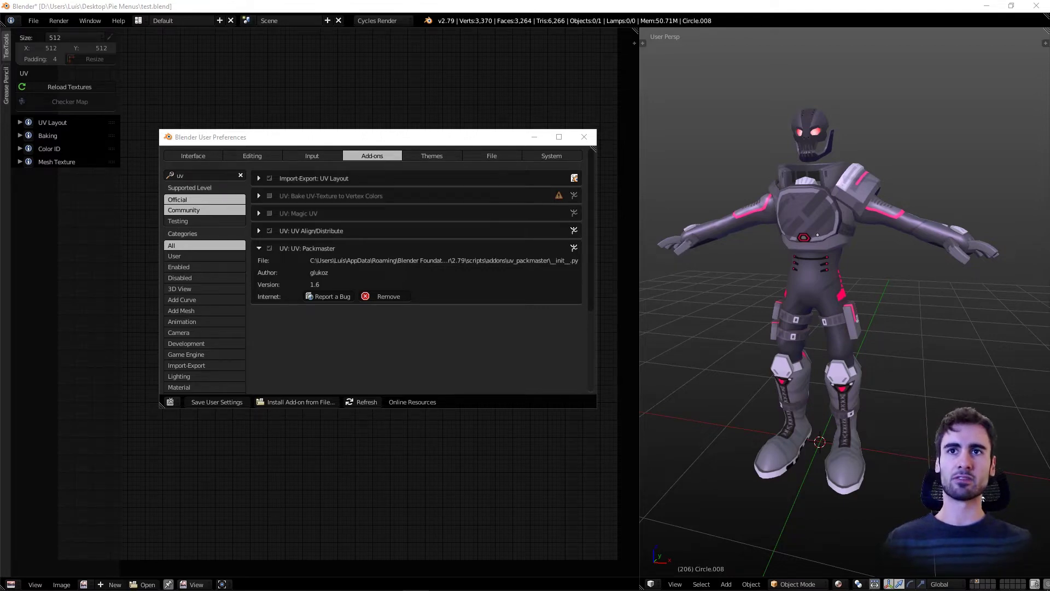
# - Reposition the User Preferences window to view the enabled UV Packmaster 1.6 add-on
pyautogui.moveTo(373, 137); pyautogui.dragTo(384, 137)
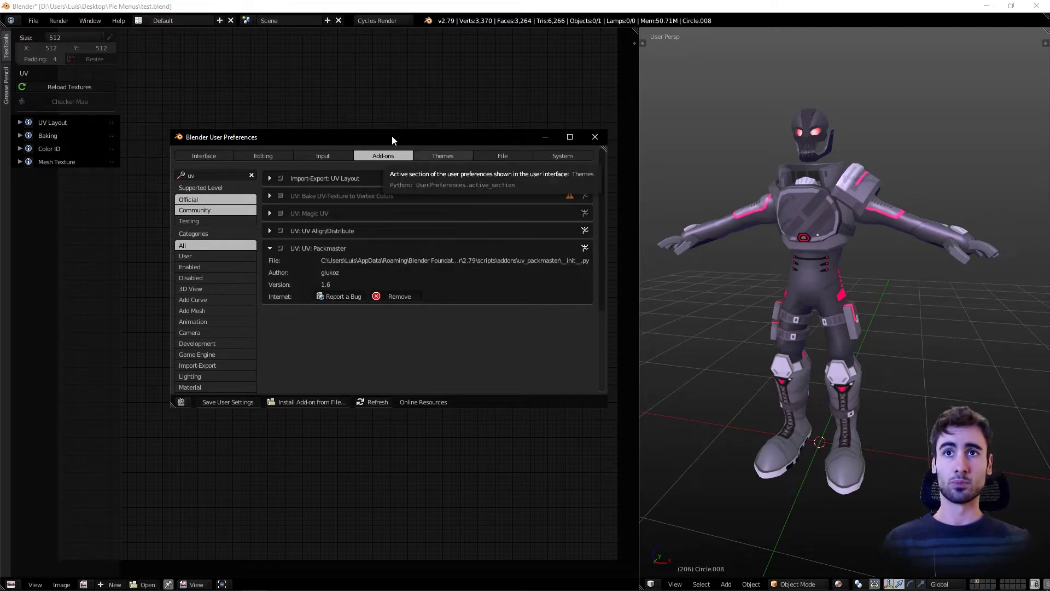
pyautogui.moveTo(391, 137); pyautogui.dragTo(400, 115)
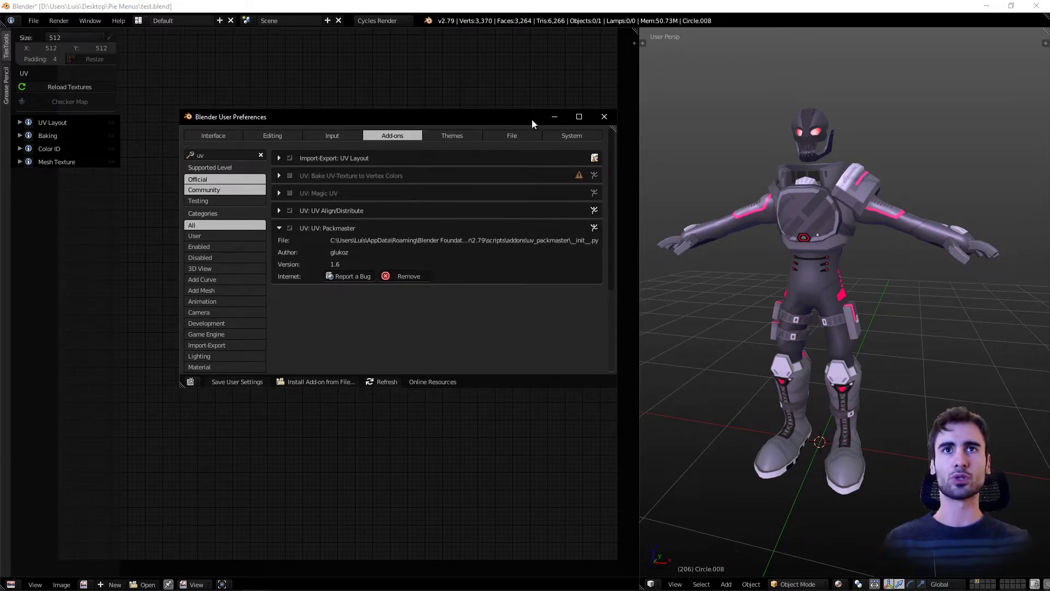
pyautogui.moveTo(519, 115); pyautogui.dragTo(516, 140)
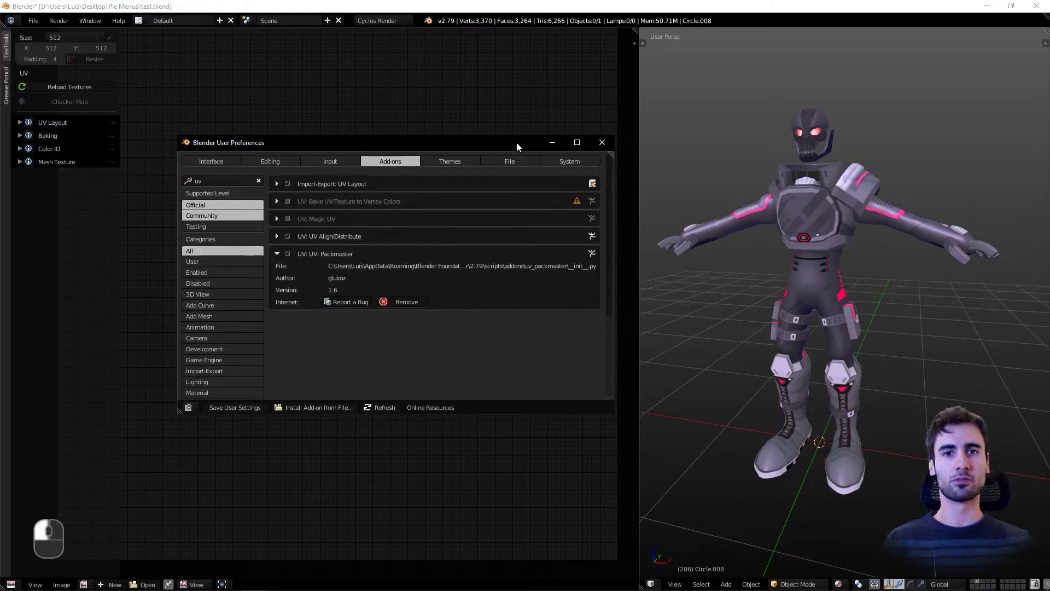
# - Close the preferences window and orbit the view around the robot character
pyautogui.click(602, 142)
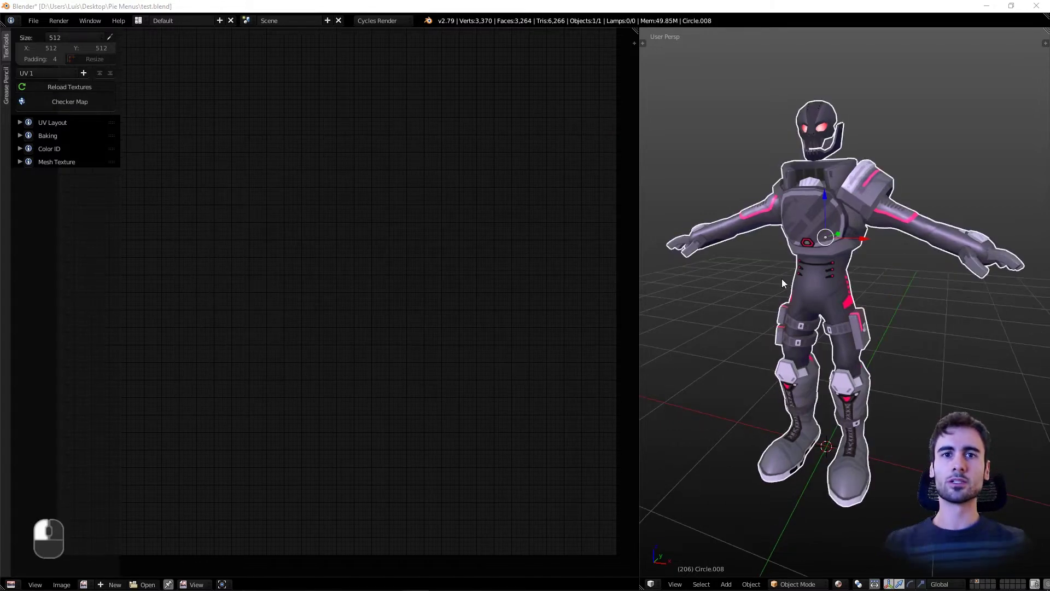
pyautogui.moveTo(934, 355); pyautogui.dragTo(936, 345, button='middle')
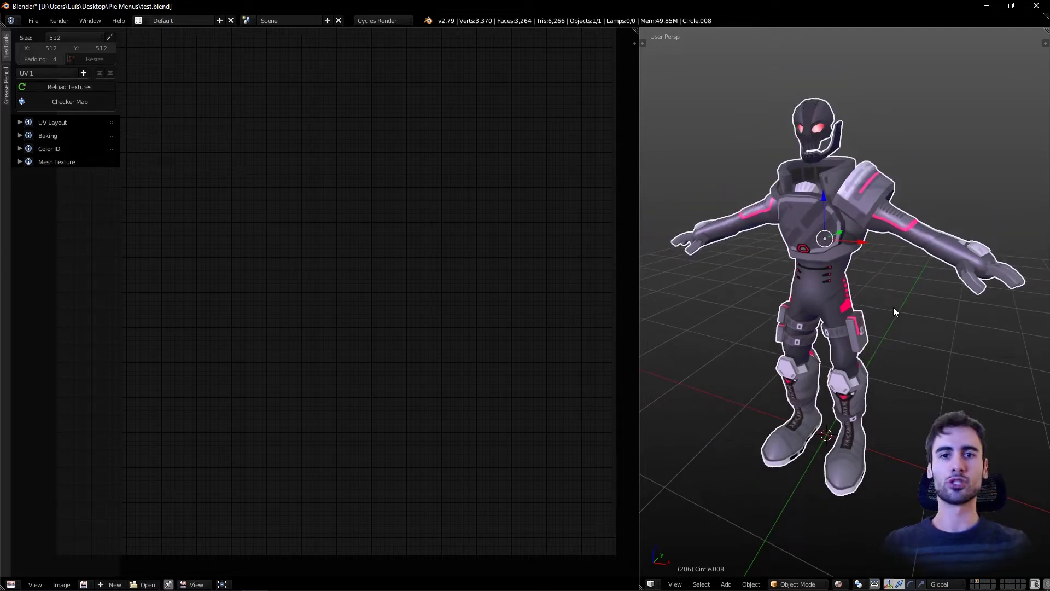
# - Toggle the robot into Edit Mode and look over its UV layout and model
pyautogui.press('Tab')
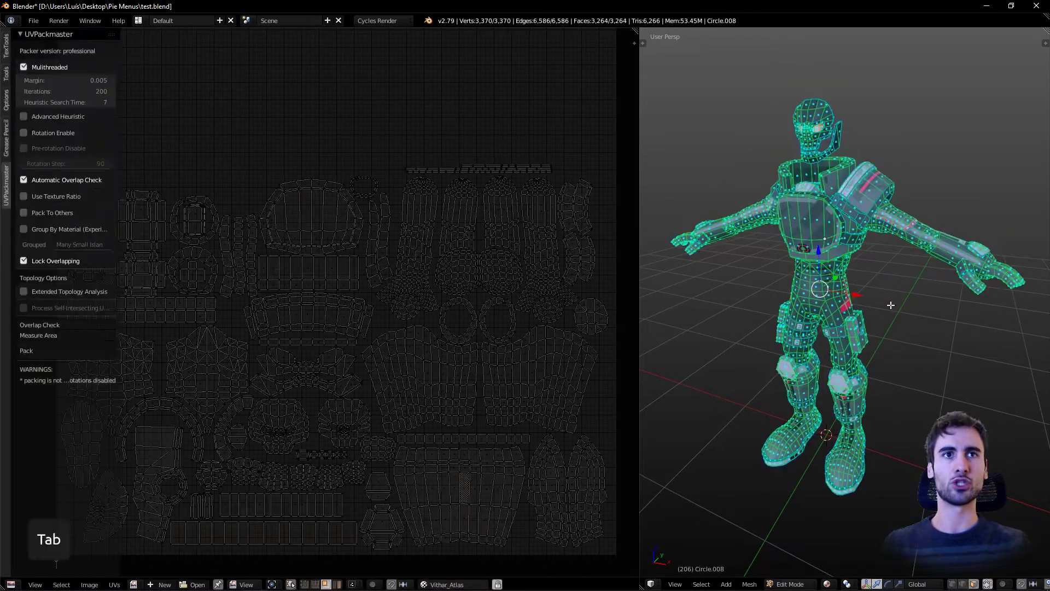
pyautogui.scroll(-1, 521, 280)
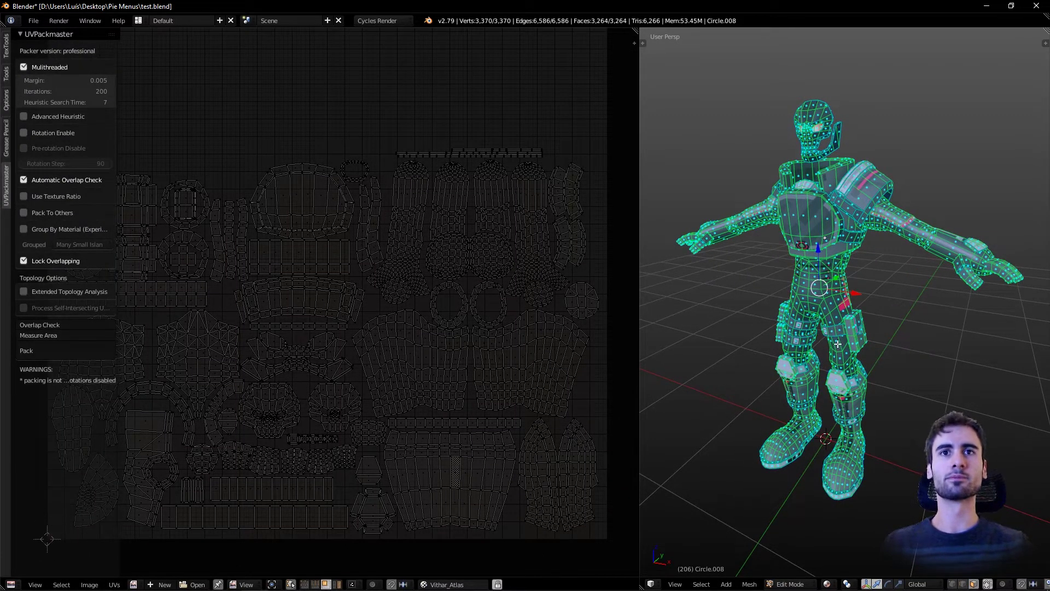
pyautogui.scroll(1, 445, 321)
pyautogui.scroll(-1, 438, 331)
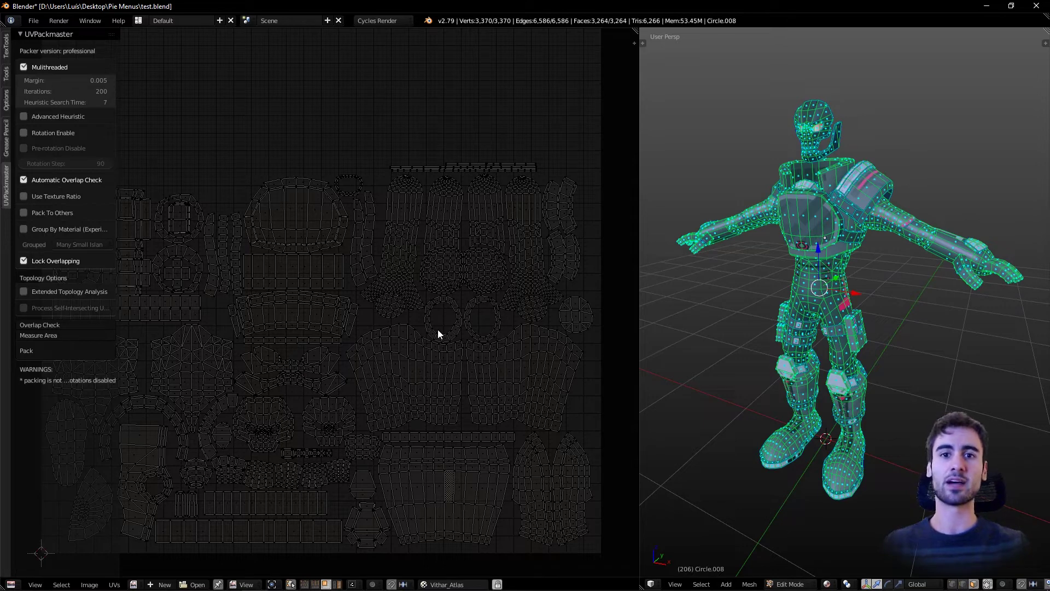
pyautogui.scroll(1, 439, 329)
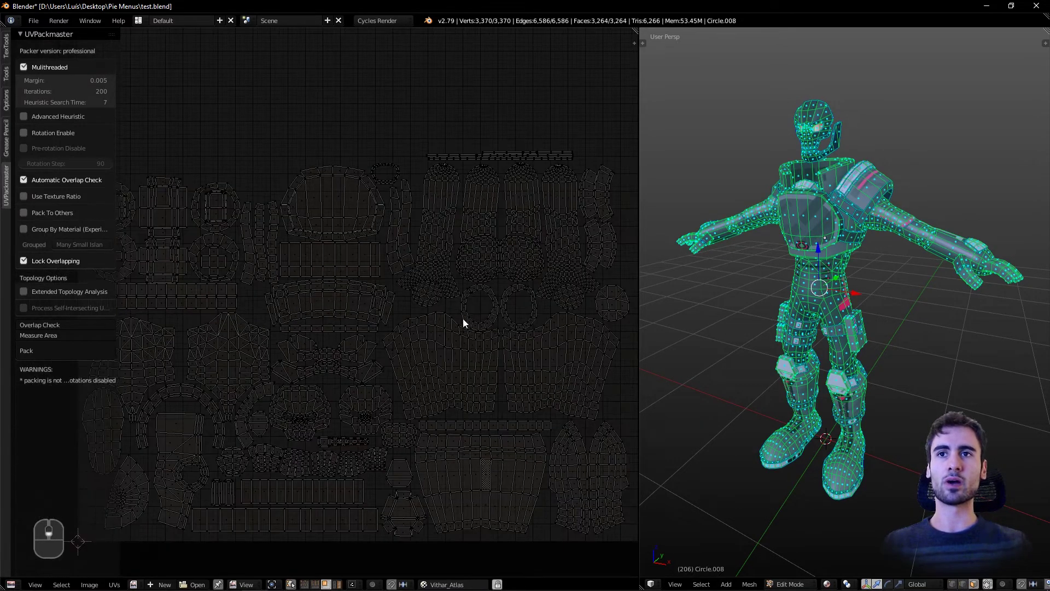
pyautogui.moveTo(460, 319); pyautogui.dragTo(426, 329, button='middle')
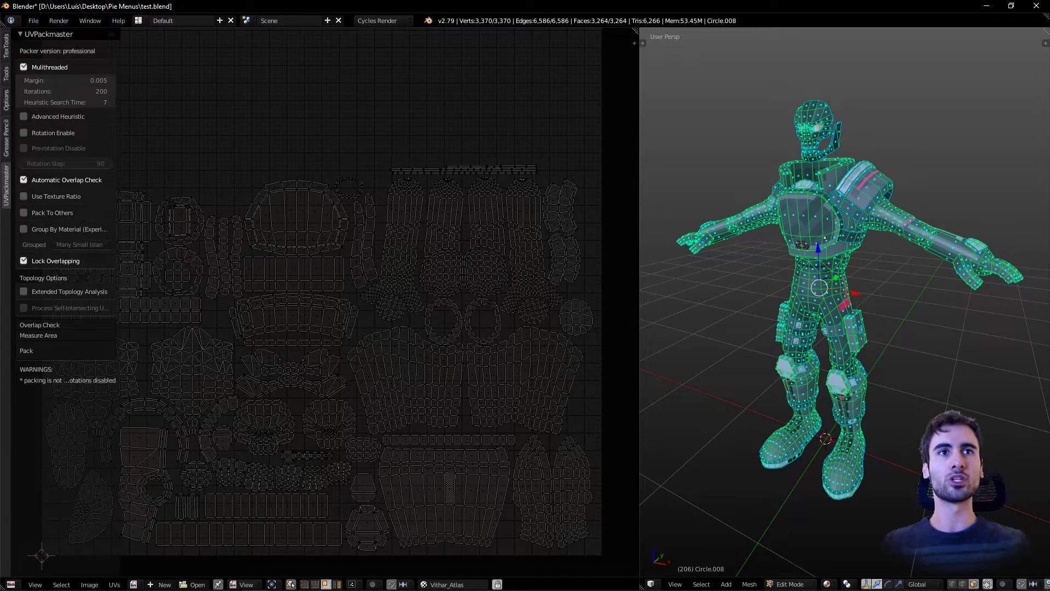
pyautogui.moveTo(853, 279)
pyautogui.mouseDown(button='middle')
pyautogui.moveTo(933, 301)
pyautogui.moveTo(900, 276)
pyautogui.mouseUp(button='middle')
pyautogui.scroll(2, 899, 276)
pyautogui.press('Tab')
pyautogui.scroll(1, 387, 368)
pyautogui.scroll(1, 397, 367)
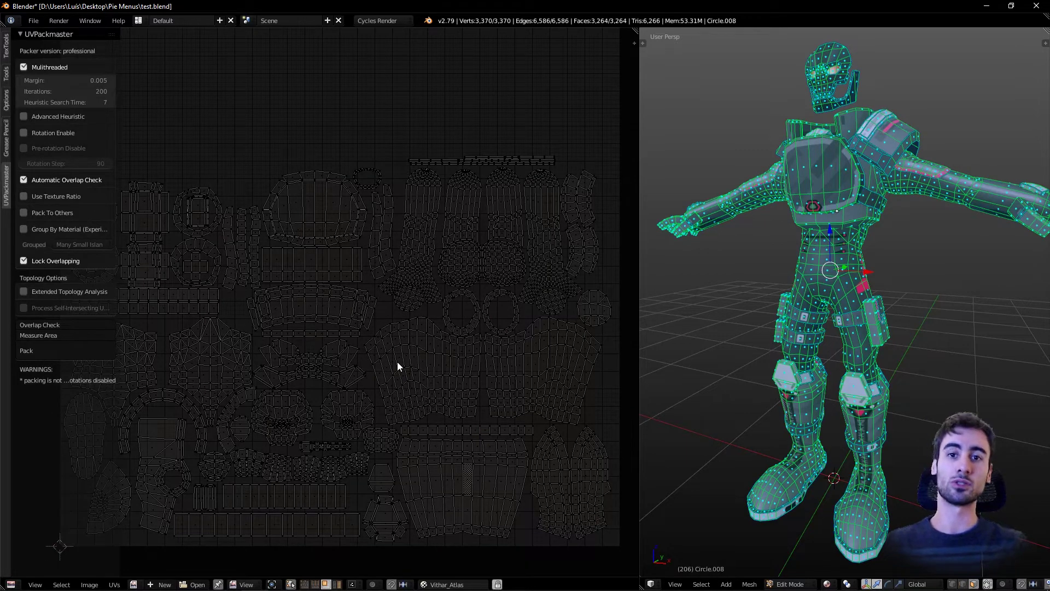
pyautogui.scroll(1, 429, 371)
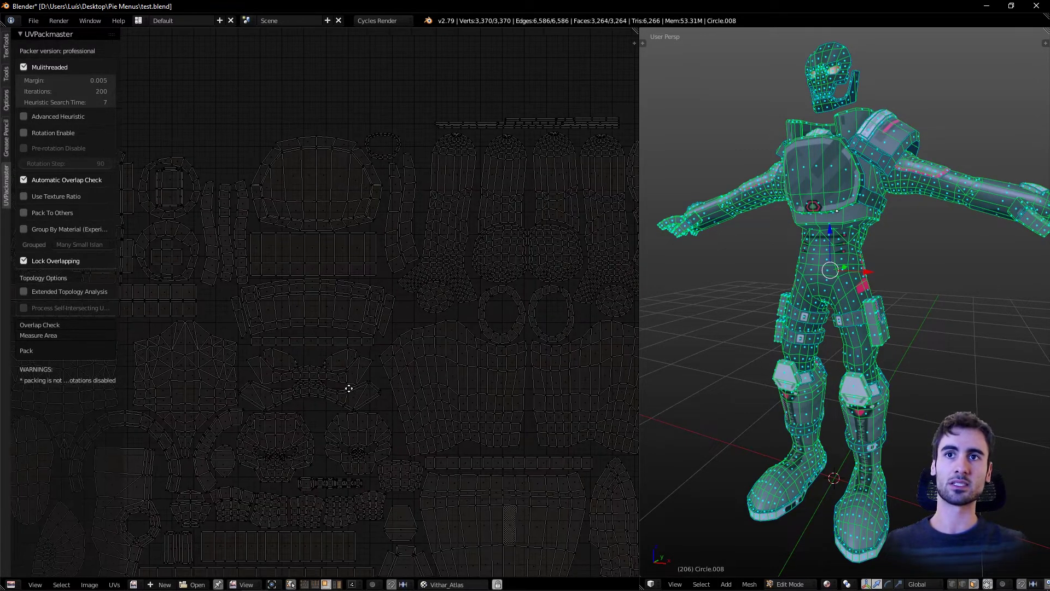
pyautogui.scroll(1, 386, 328)
pyautogui.scroll(2, 296, 360)
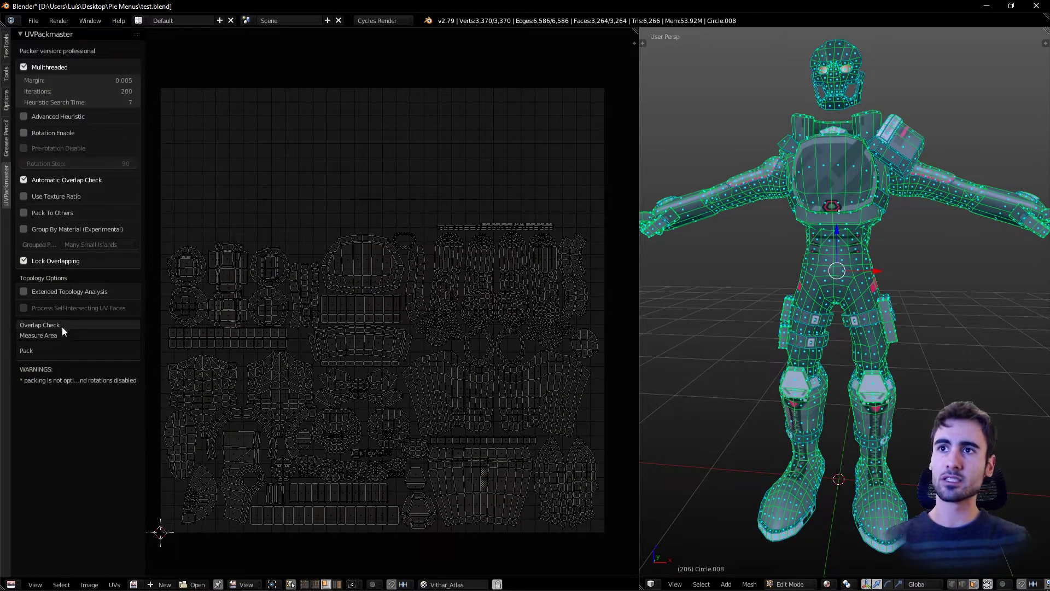
pyautogui.scroll(2, 378, 329)
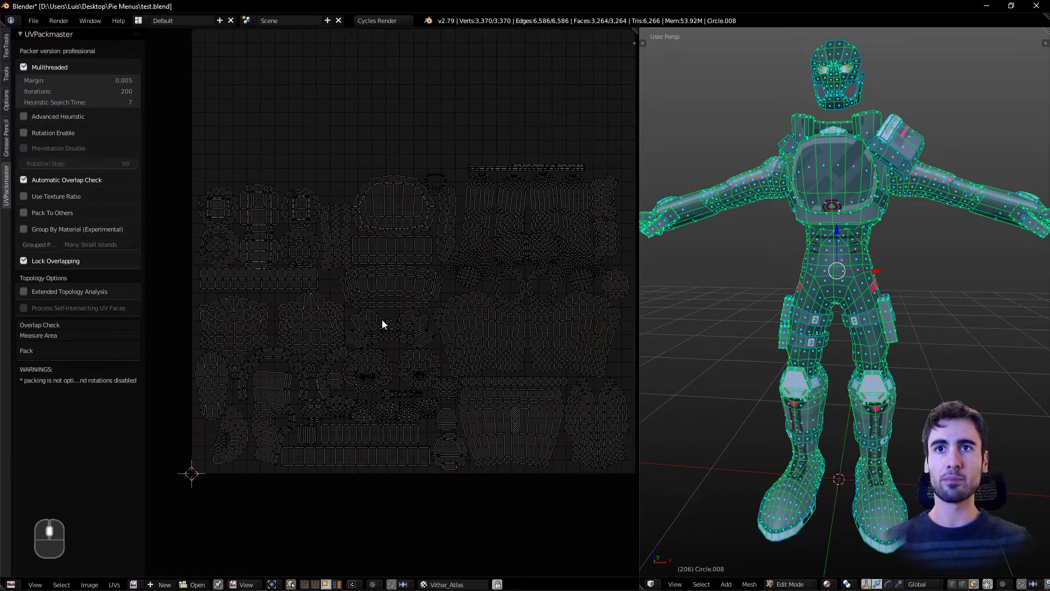
pyautogui.scroll(1, 370, 362)
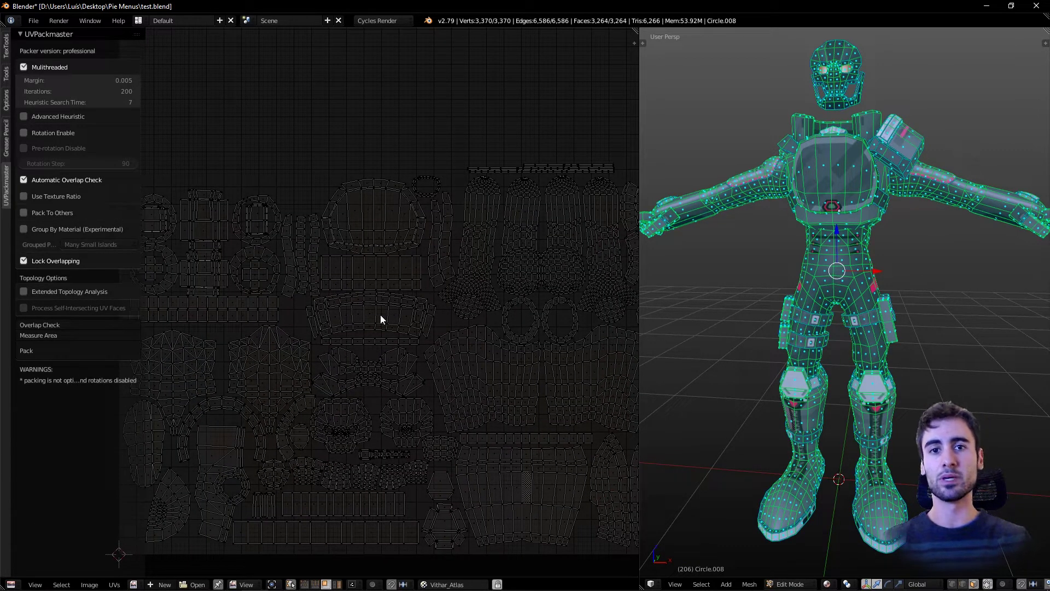
pyautogui.scroll(-3, 381, 315)
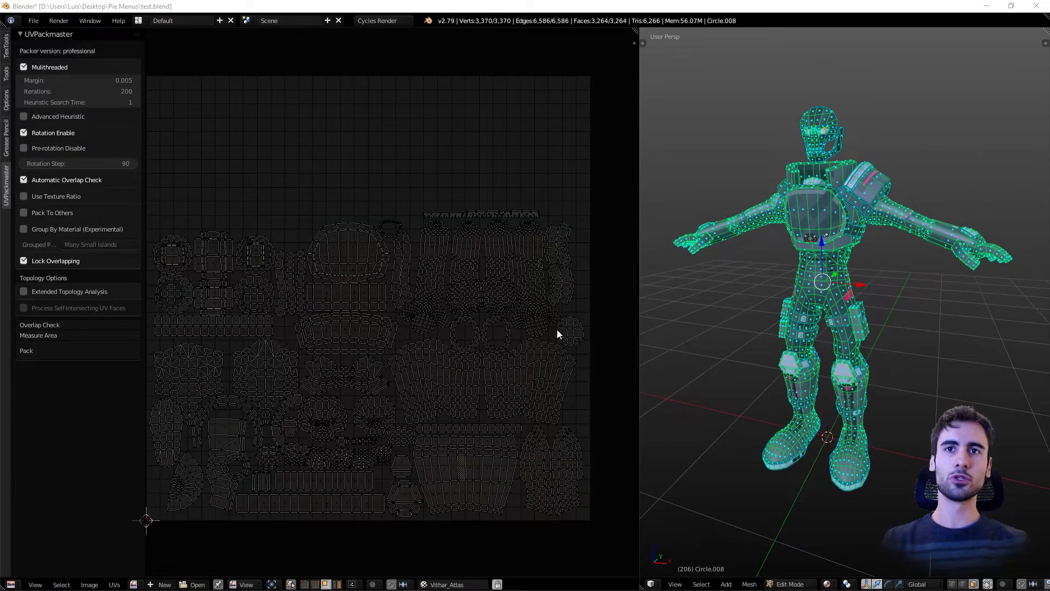
pyautogui.scroll(1, 530, 333)
pyautogui.scroll(1, 519, 303)
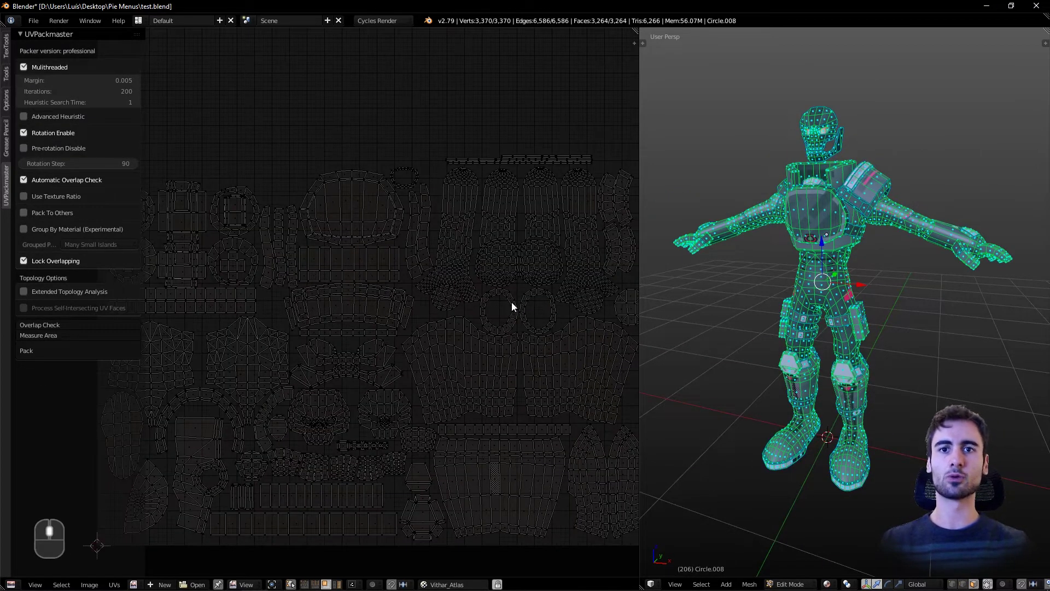
pyautogui.scroll(-2, 477, 291)
pyautogui.scroll(-1, 406, 256)
pyautogui.scroll(1, 406, 256)
# - Select and pack all UVs, then select faces on the islands flagged as invalid topology
pyautogui.press('a')
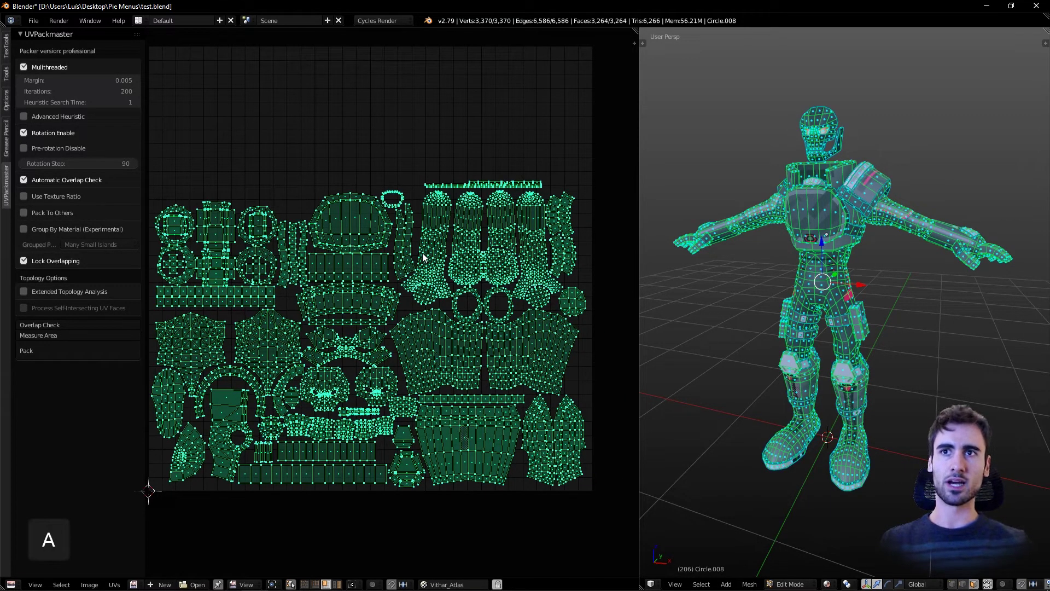
pyautogui.click(88, 350)
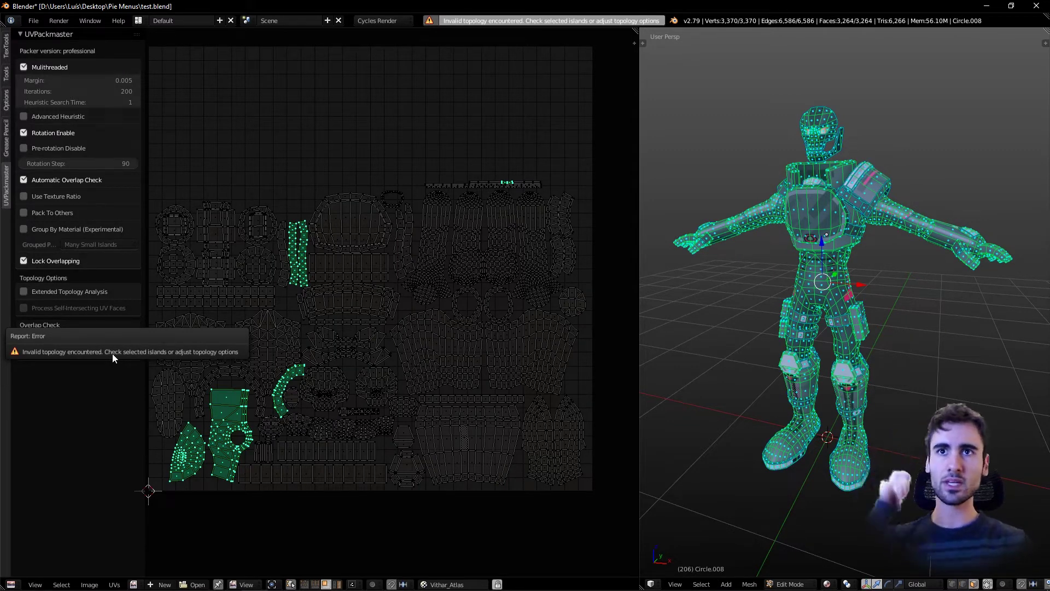
pyautogui.scroll(4, 404, 312)
pyautogui.scroll(-1, 402, 310)
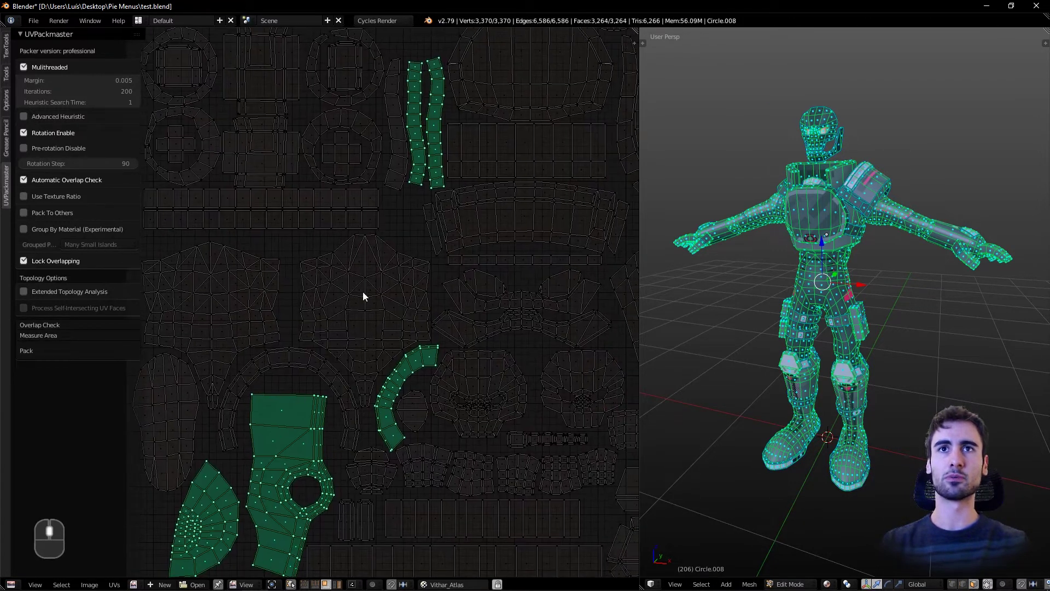
pyautogui.moveTo(426, 310); pyautogui.dragTo(417, 206, button='middle')
pyautogui.scroll(1, 369, 272)
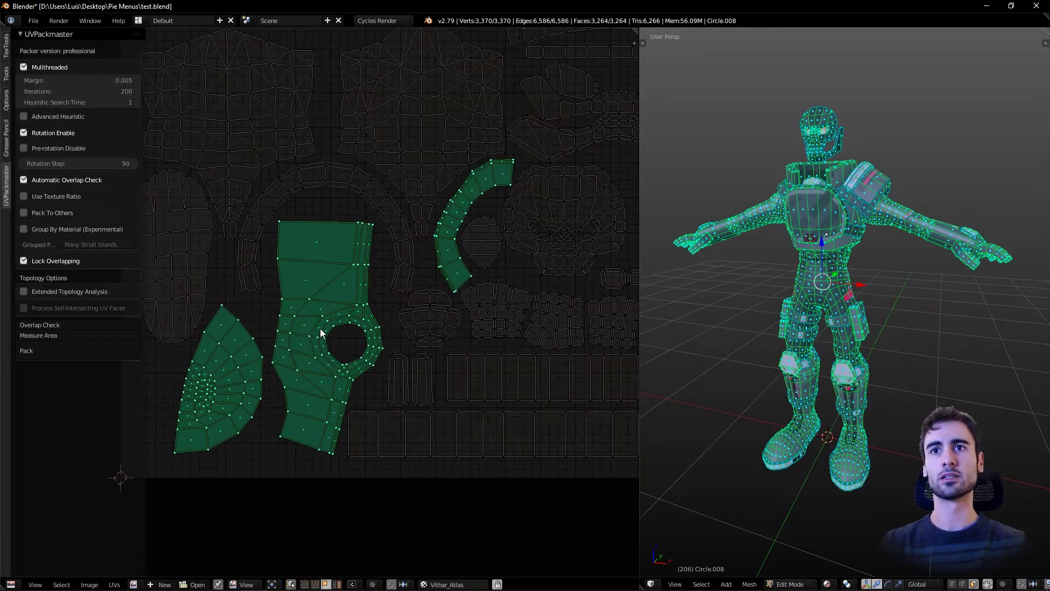
pyautogui.scroll(1, 358, 279)
pyautogui.scroll(1, 373, 305)
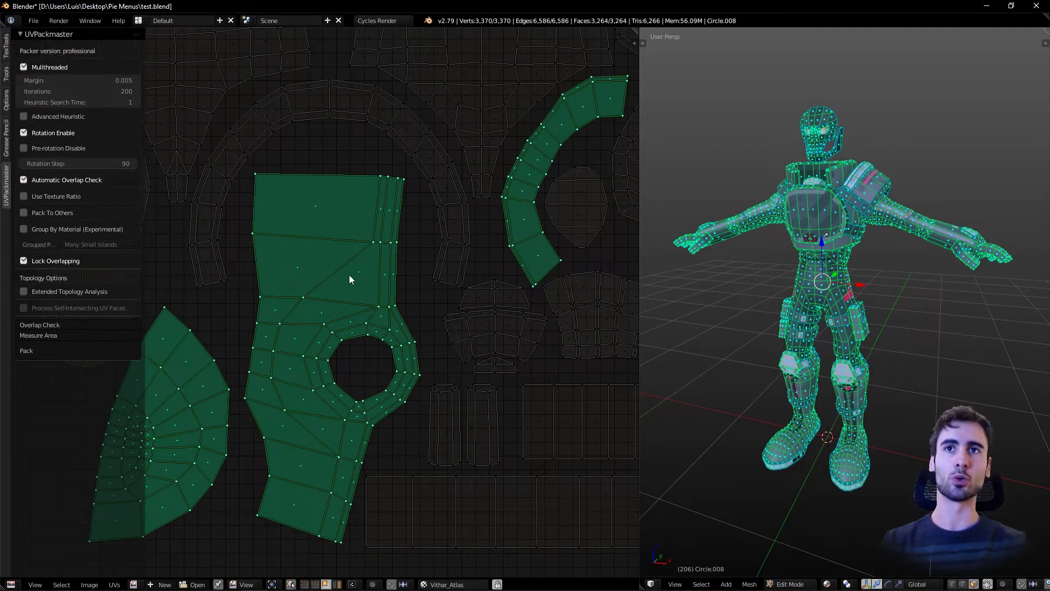
pyautogui.rightClick(349, 276)
pyautogui.rightClick(327, 206)
pyautogui.moveTo(875, 278)
pyautogui.mouseDown(button='middle')
pyautogui.moveTo(810, 246)
pyautogui.moveTo(821, 263)
pyautogui.mouseUp(button='middle')
pyautogui.scroll(1, 811, 246)
pyautogui.scroll(2, 810, 246)
# - Isolate the robot's chest band by hiding every other part of the mesh
pyautogui.press('a')
pyautogui.keyDown('shift'); pyautogui.rightClick(829, 283); pyautogui.keyUp('shift')
pyautogui.scroll(-2, 870, 292)
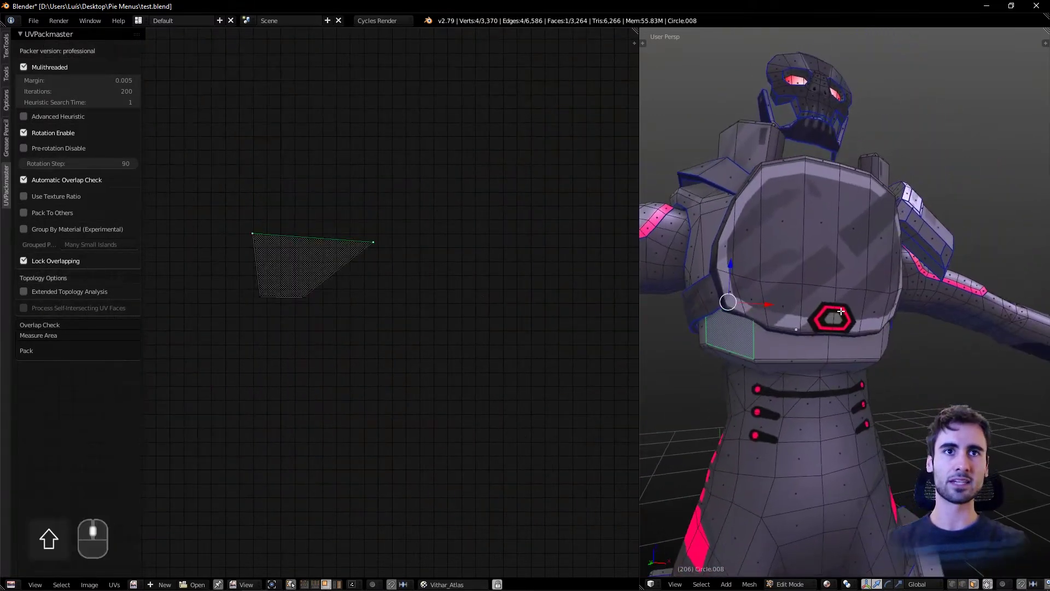
pyautogui.hotkey('ctrl', 'l')
pyautogui.hotkey('ctrl', 'i')
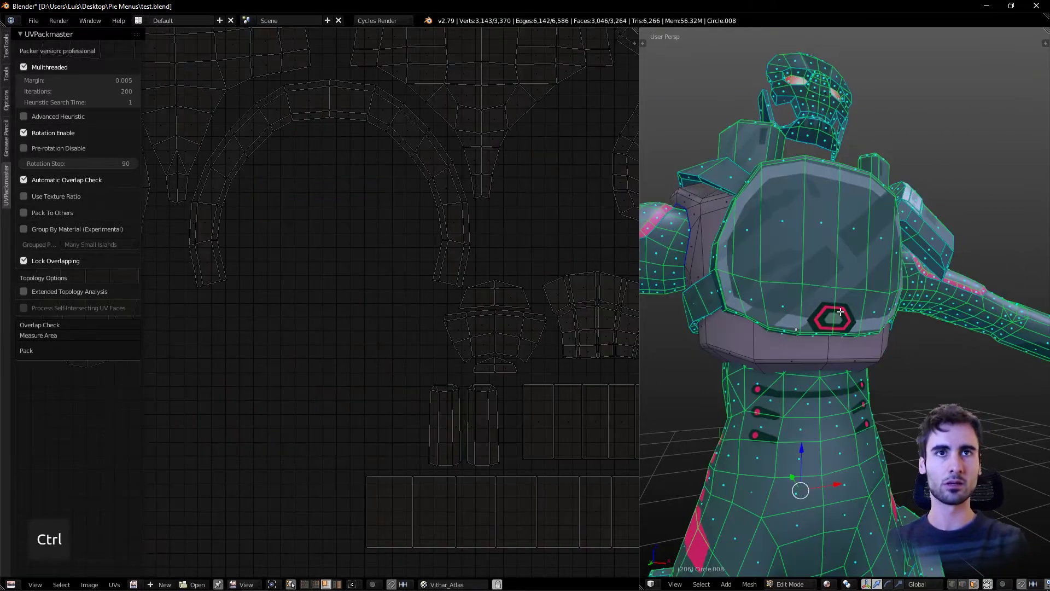
pyautogui.press('h')
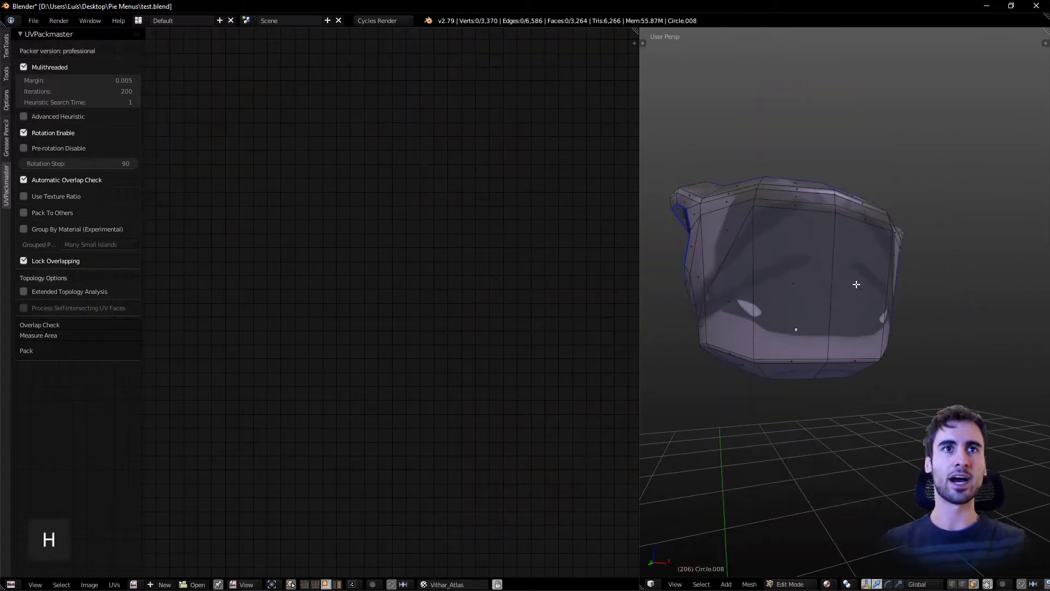
pyautogui.moveTo(875, 271); pyautogui.dragTo(774, 305, button='middle')
# - Select the chest band and its large UV island, try moving the island, then undo
pyautogui.rightClick(765, 345)
pyautogui.hotkey('ctrl', 'l')
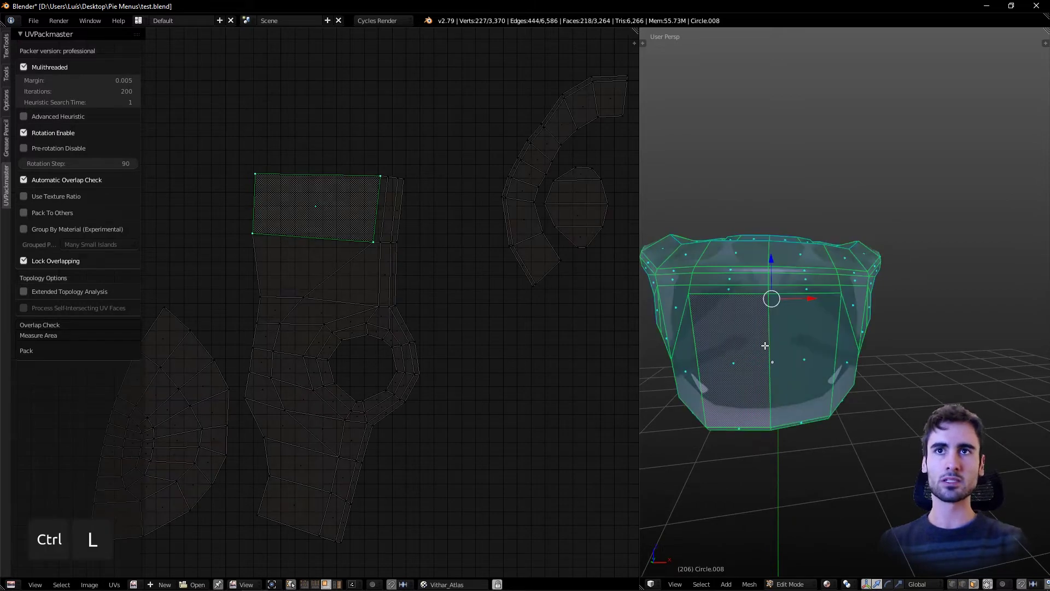
pyautogui.rightClick(362, 292)
pyautogui.hotkey('ctrl', 'l')
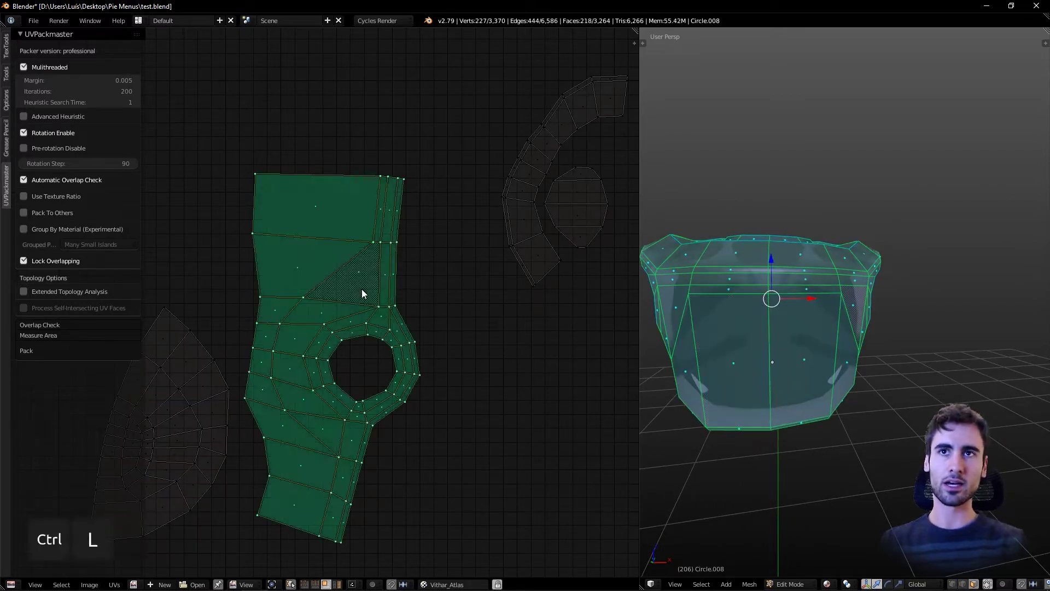
pyautogui.scroll(2, 859, 285)
pyautogui.moveTo(787, 287)
pyautogui.mouseDown(button='middle')
pyautogui.moveTo(858, 285)
pyautogui.moveTo(820, 279)
pyautogui.mouseUp(button='middle')
pyautogui.press('Delete')
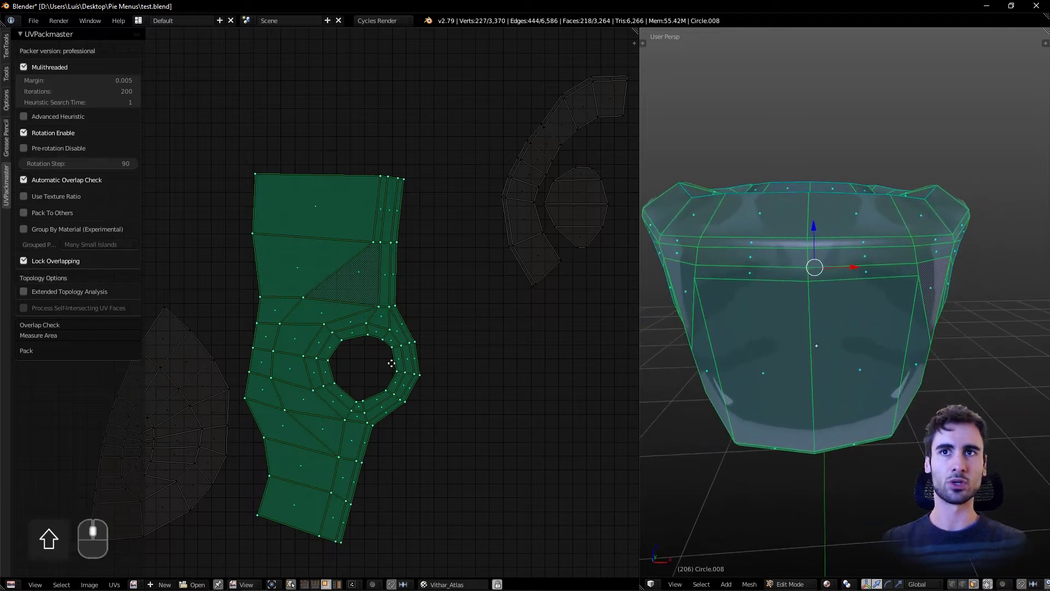
pyautogui.keyDown('shift'); pyautogui.moveTo(377, 306); pyautogui.dragTo(372, 296, button='middle'); pyautogui.keyUp('shift')
pyautogui.press('g')
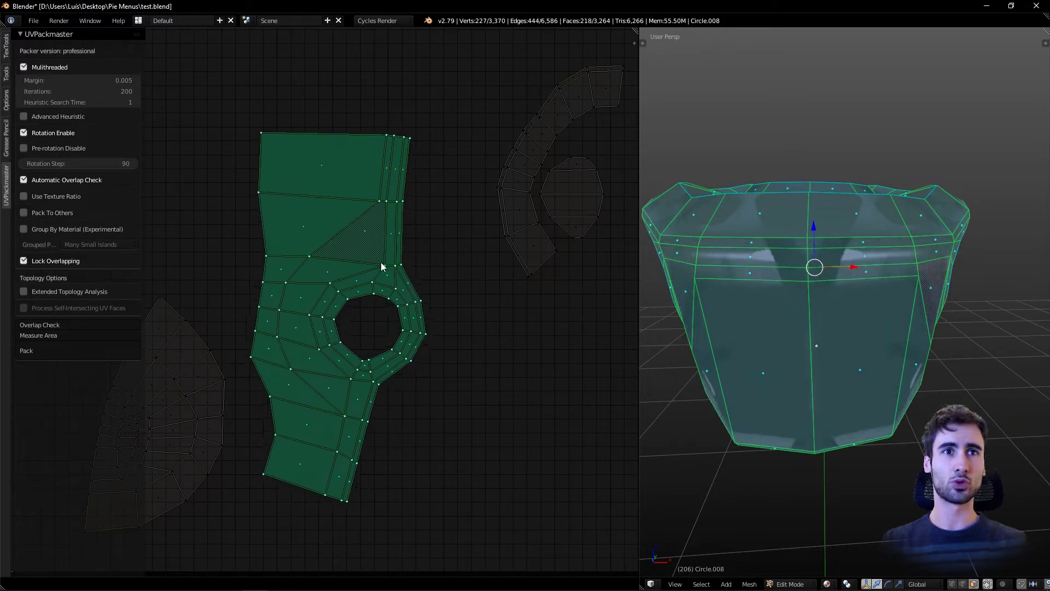
pyautogui.click(375, 278)
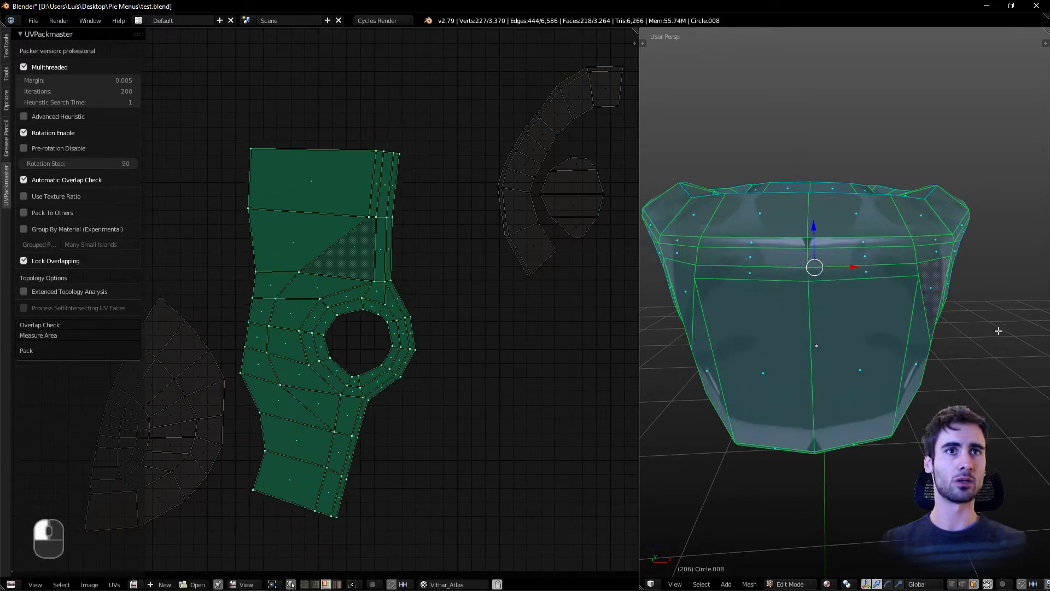
pyautogui.hotkey('ctrl', 'z')
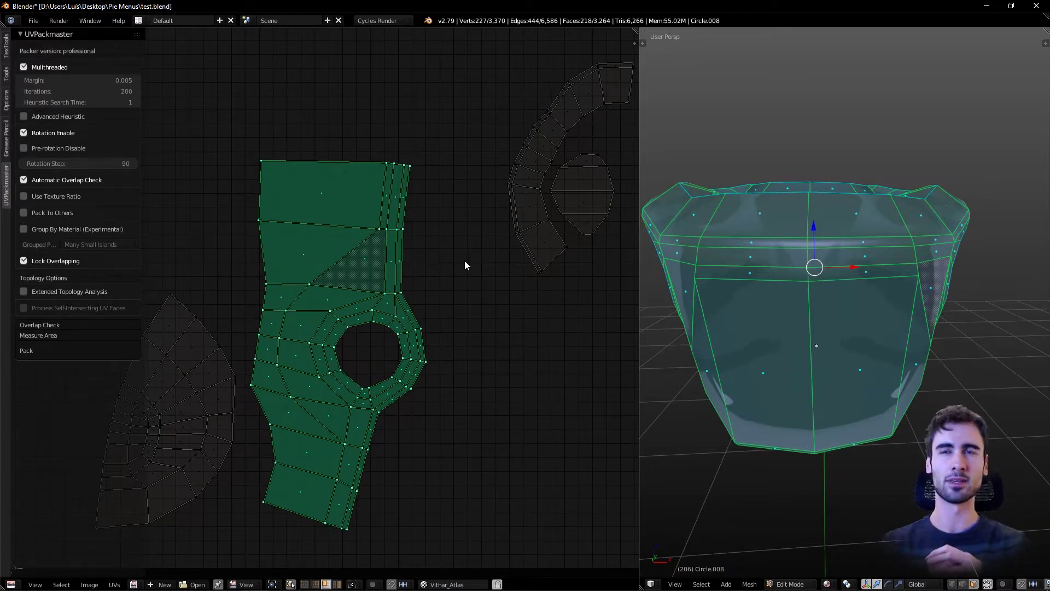
# - Turn on X-ray from a lower front view to reveal back-facing vertices and edges
pyautogui.keyDown('shift'); pyautogui.moveTo(859, 266); pyautogui.dragTo(903, 291, button='middle'); pyautogui.keyUp('shift')
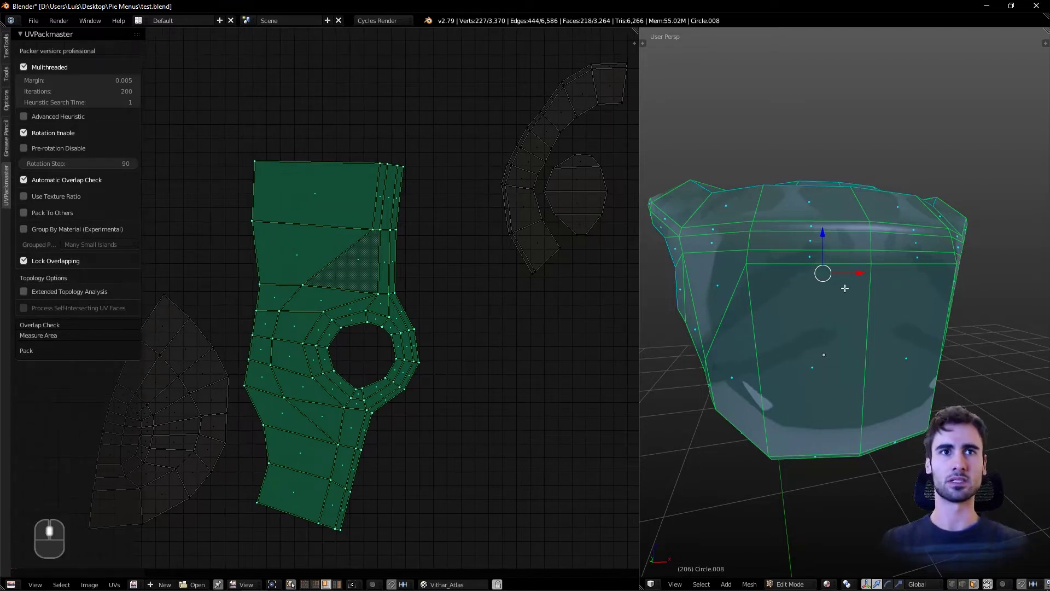
pyautogui.moveTo(845, 292); pyautogui.dragTo(815, 319, button='middle')
pyautogui.click(988, 585)
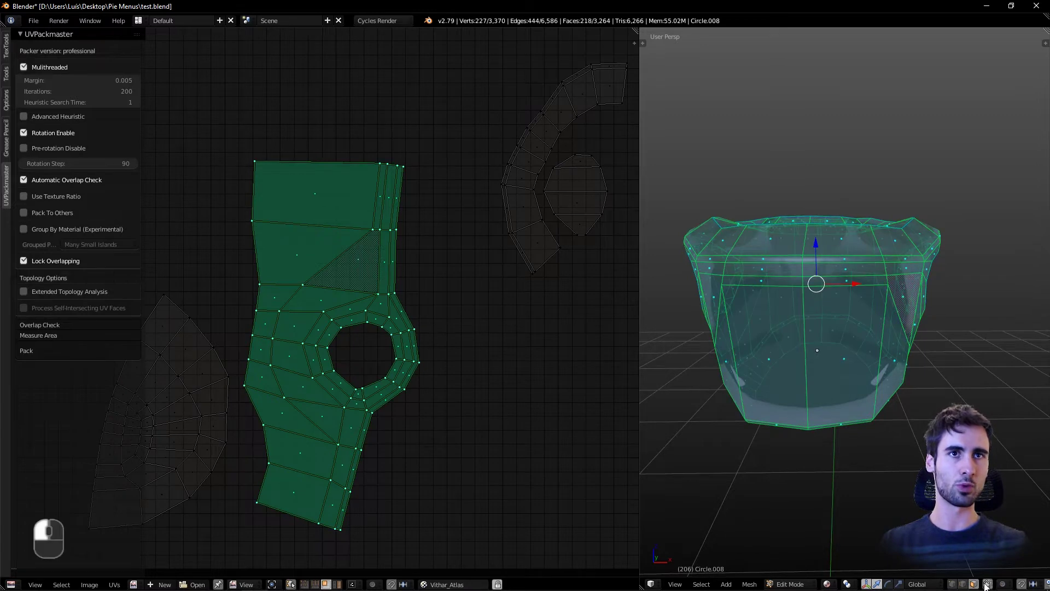
pyautogui.keyDown('shift'); pyautogui.moveTo(884, 357); pyautogui.dragTo(885, 365, button='middle'); pyautogui.keyUp('shift')
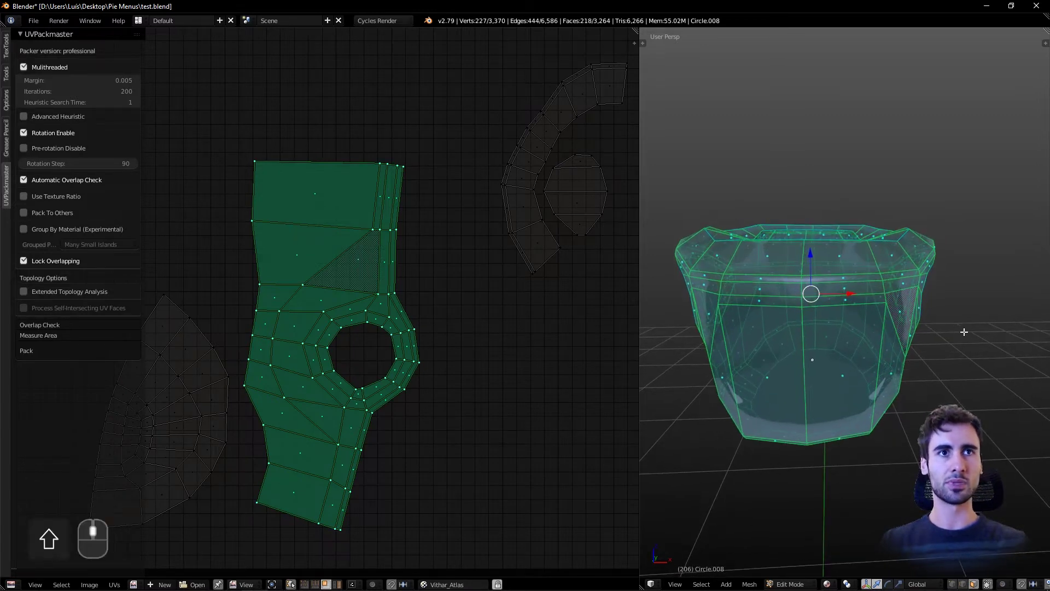
# - Box-select the right-side faces and move their UV island lower in UV space
pyautogui.press('a')
pyautogui.press('b')
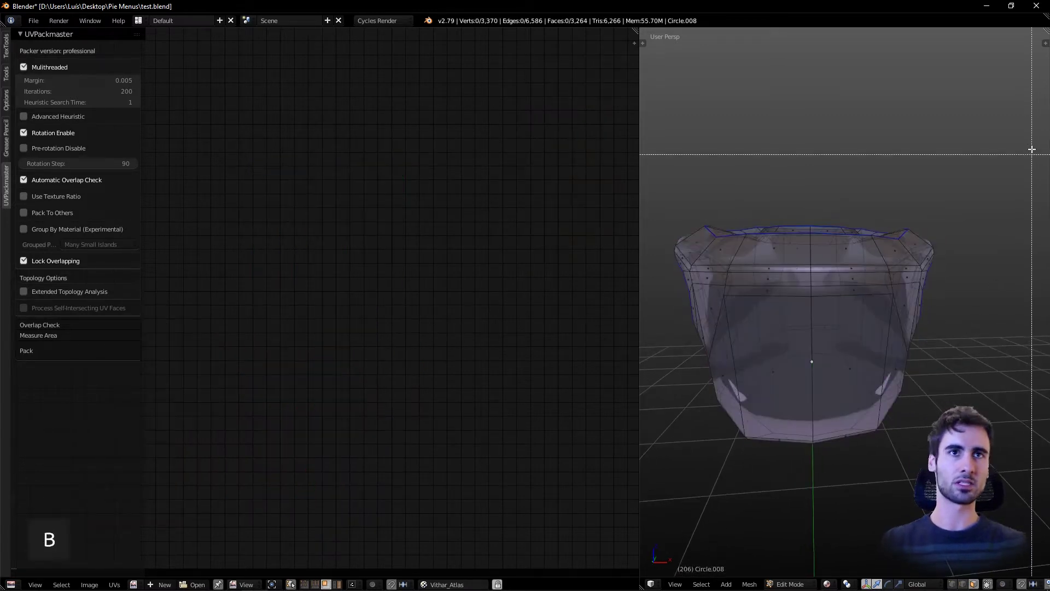
pyautogui.moveTo(1032, 148); pyautogui.dragTo(812, 532)
pyautogui.moveTo(886, 441); pyautogui.dragTo(877, 448, button='middle')
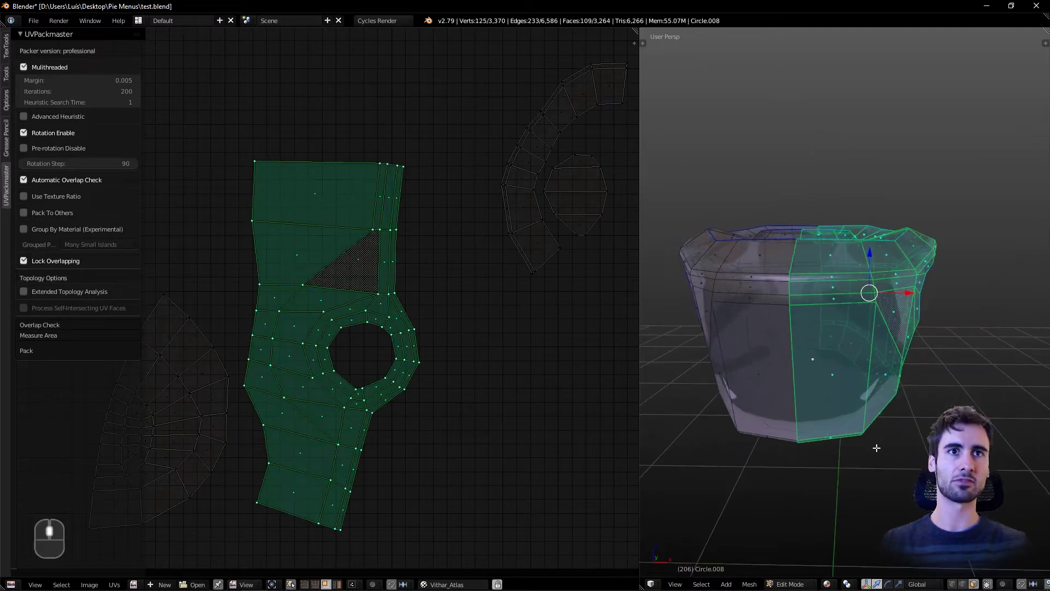
pyautogui.scroll(-2, 392, 310)
pyautogui.press('g')
pyautogui.click(441, 384)
# - Re-enter Edit Mode and select all faces to show both separated islands
pyautogui.moveTo(826, 389); pyautogui.dragTo(837, 380, button='middle')
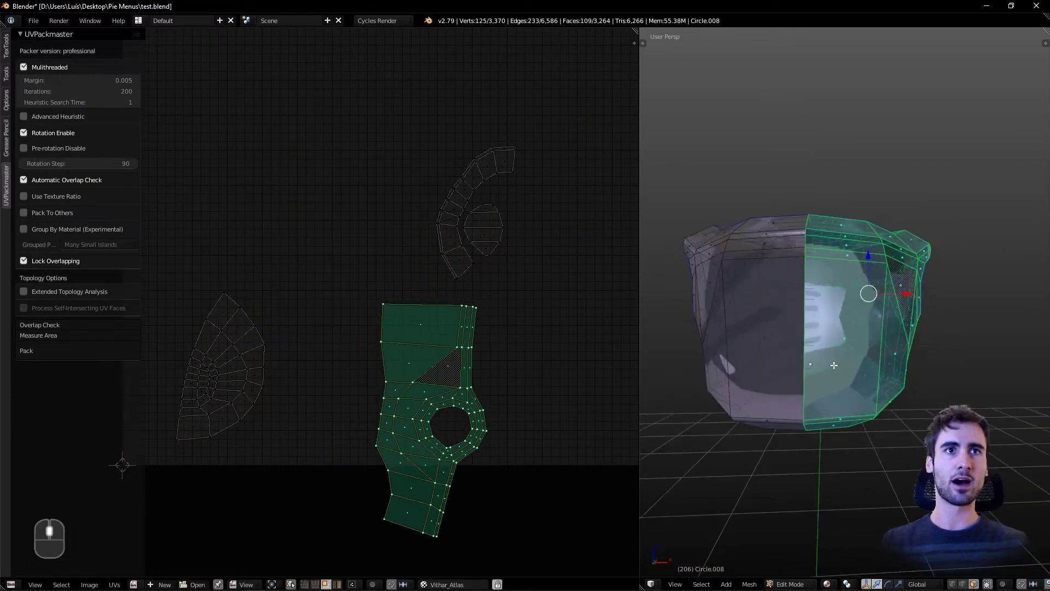
pyautogui.press('Tab')
pyautogui.press('Tab')
pyautogui.press('a')
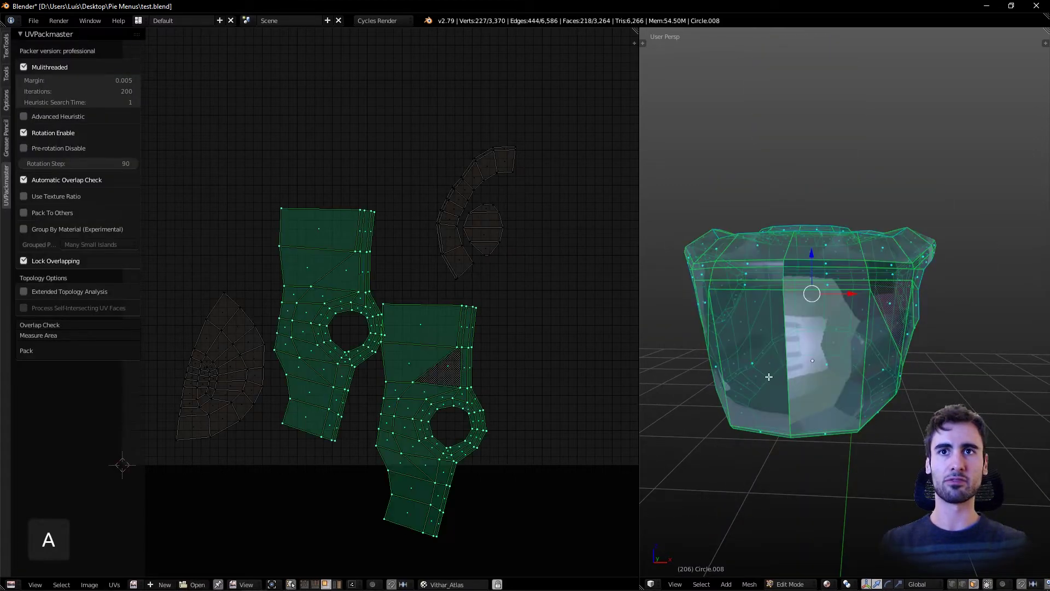
pyautogui.moveTo(429, 332); pyautogui.dragTo(420, 310, button='middle')
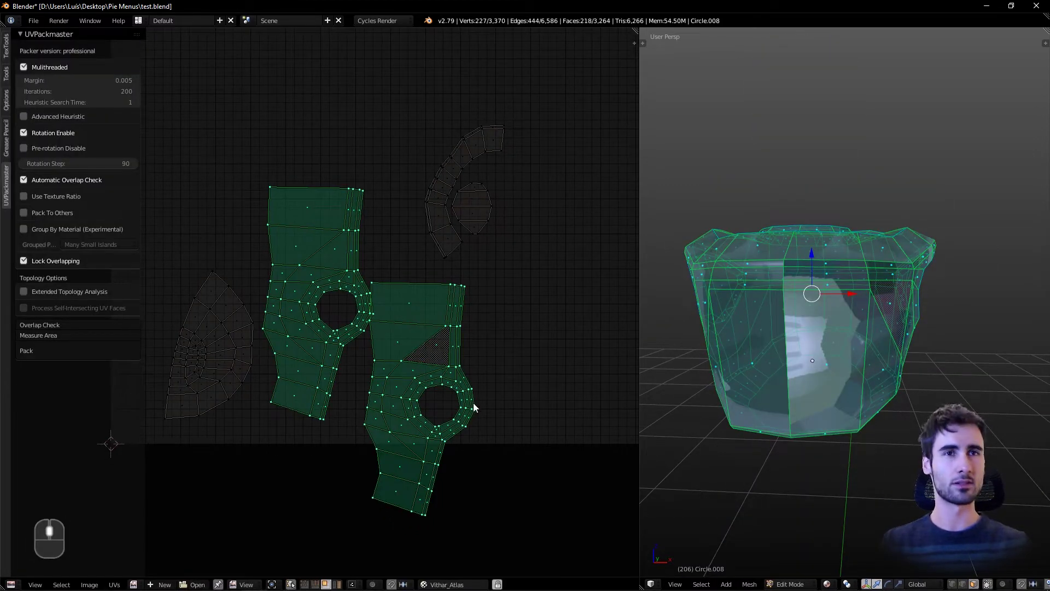
# - Undo to the full robot layout, attempt packing, then enable Extended Topology Analysis
pyautogui.moveTo(425, 351); pyautogui.dragTo(442, 380, button='middle')
pyautogui.hotkey('ctrl', 'z')
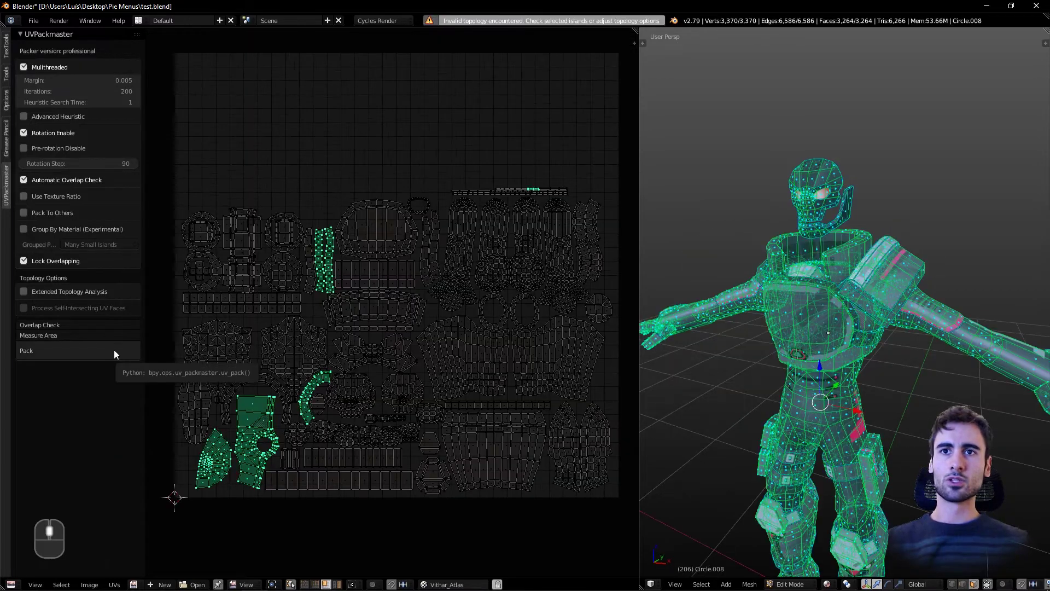
pyautogui.click(113, 350)
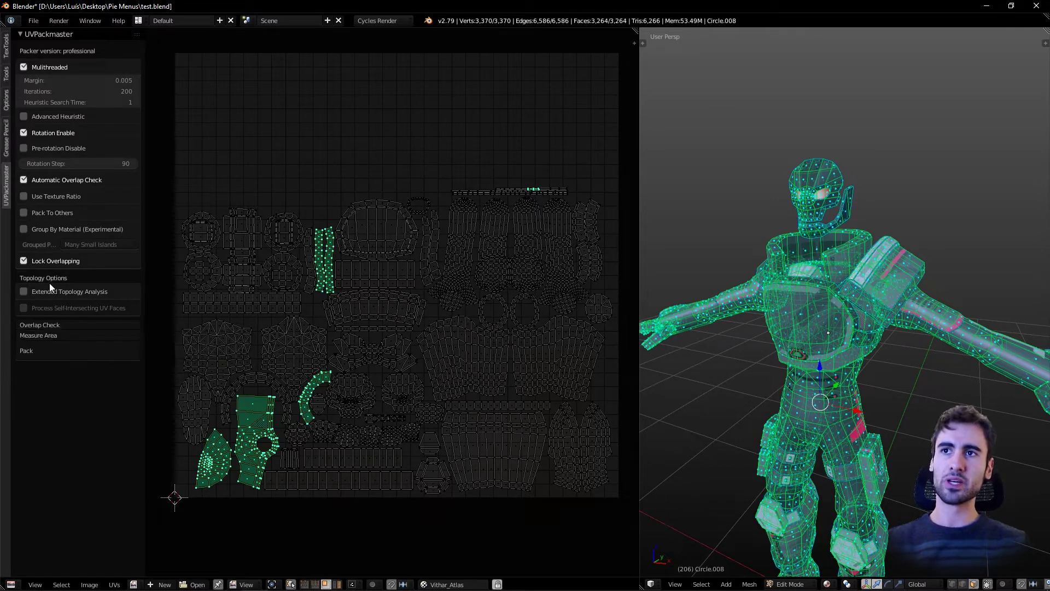
pyautogui.click(23, 293)
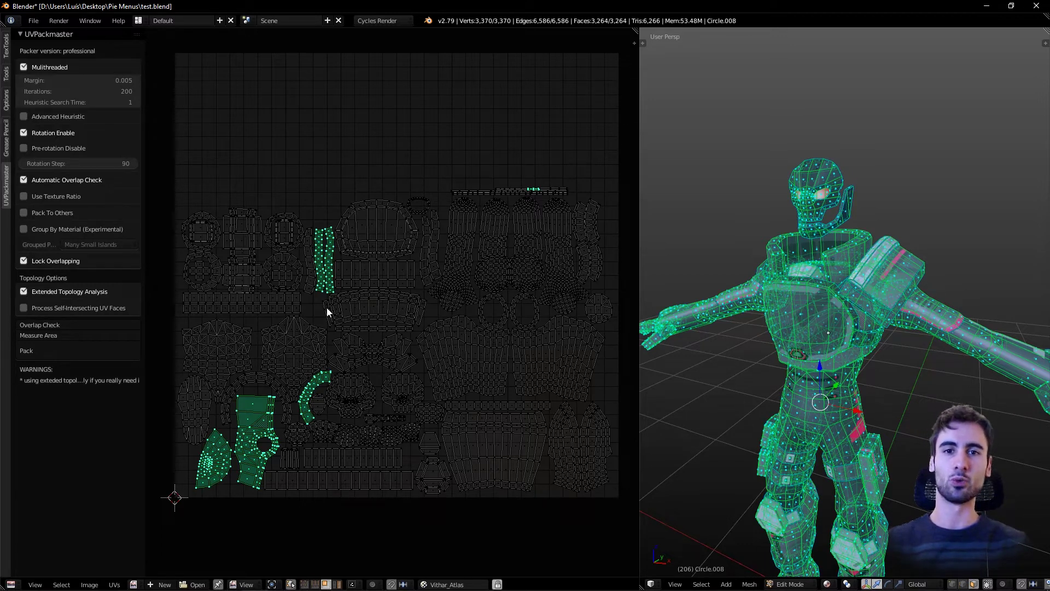
# - Switch to the browser and highlight the default and extended method passages
pyautogui.hotkey('alt', 'Tab')
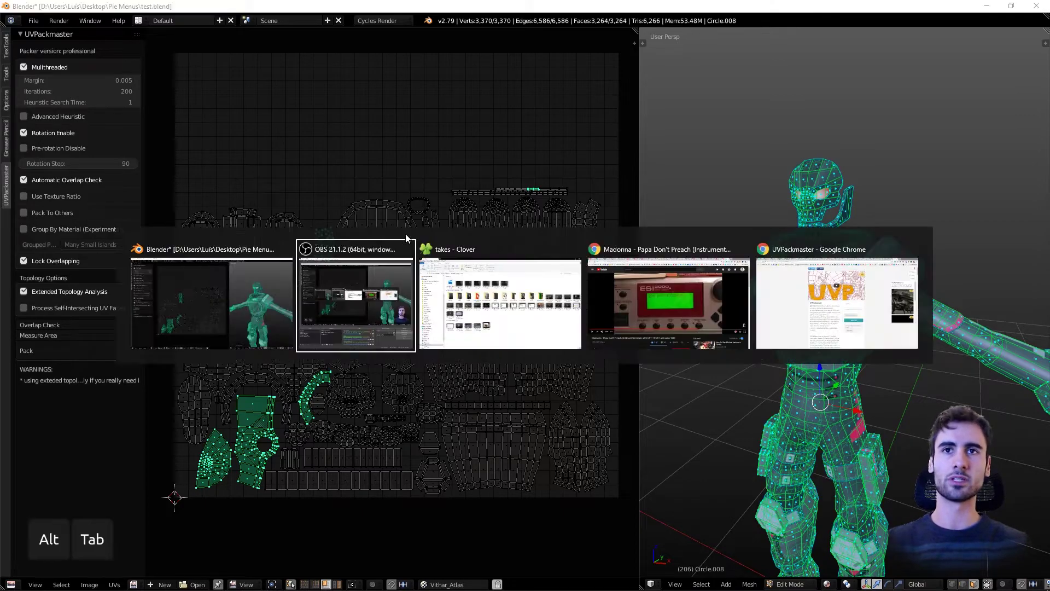
pyautogui.hotkey('alt', 'Tab')
pyautogui.hotkey('alt', 'Tab')
pyautogui.hotkey('alt', 'Tab')
pyautogui.scroll(-5, 406, 251)
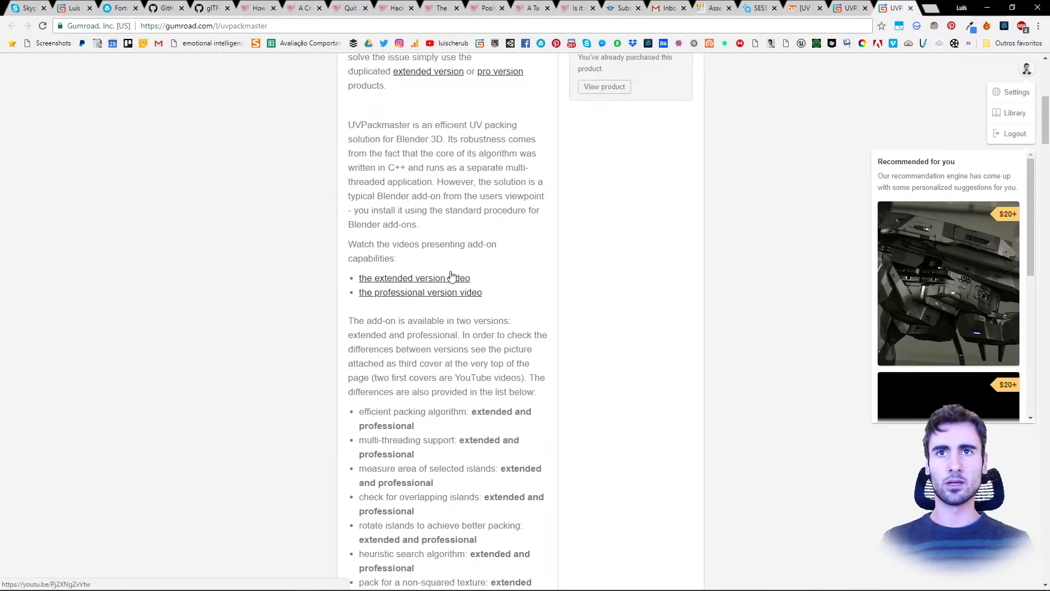
pyautogui.scroll(-3, 452, 277)
pyautogui.scroll(-5, 492, 247)
pyautogui.scroll(-5, 496, 243)
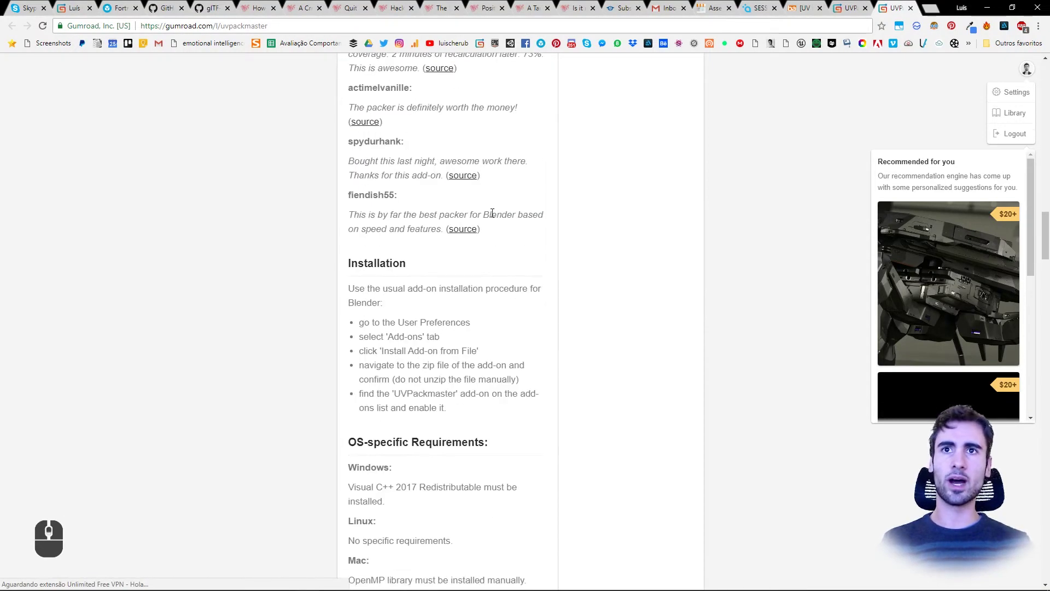
pyautogui.scroll(-3, 492, 213)
pyautogui.scroll(-4, 493, 213)
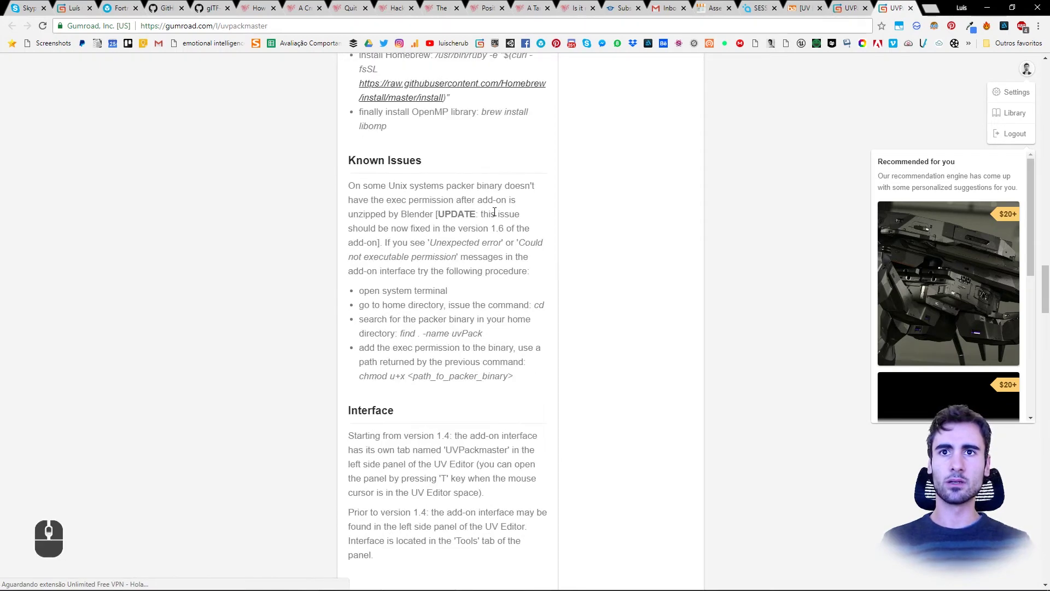
pyautogui.scroll(-4, 494, 211)
pyautogui.scroll(-1, 494, 212)
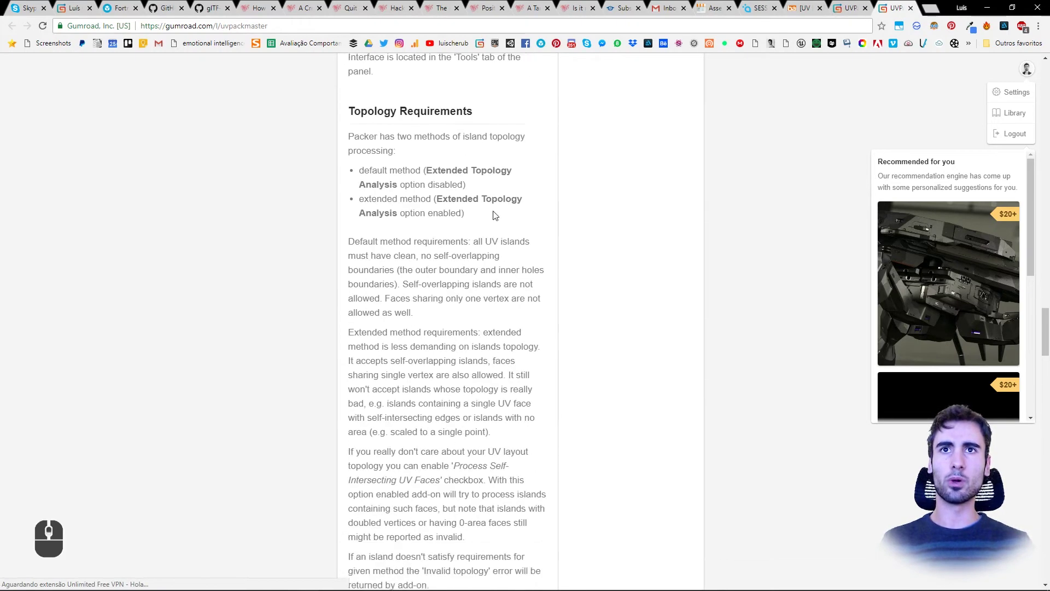
pyautogui.scroll(-1, 494, 214)
pyautogui.scroll(-1, 460, 140)
pyautogui.scroll(1, 455, 139)
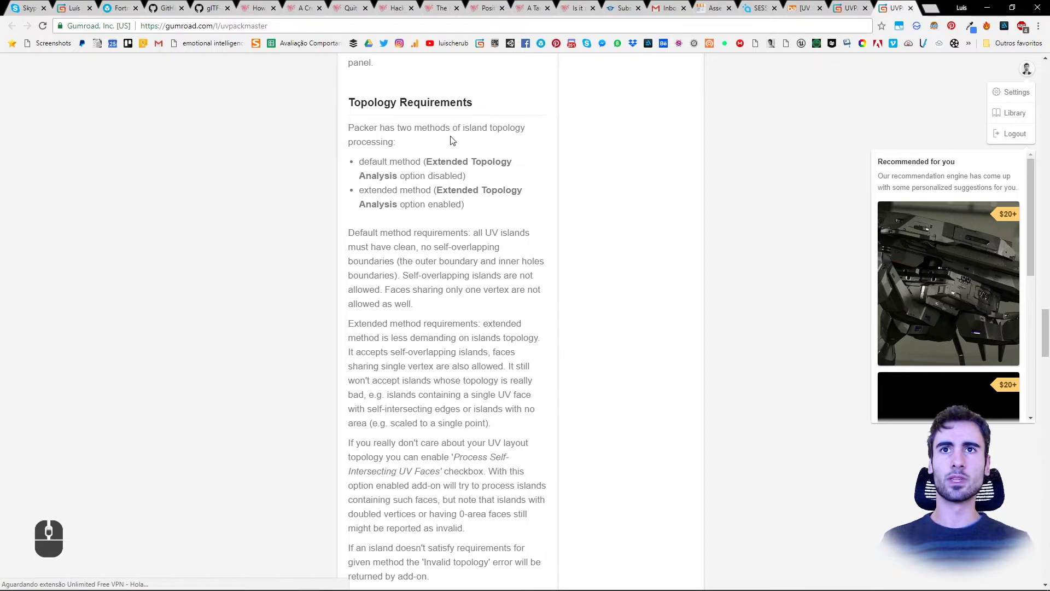
pyautogui.moveTo(360, 161); pyautogui.dragTo(422, 162)
pyautogui.click(372, 179)
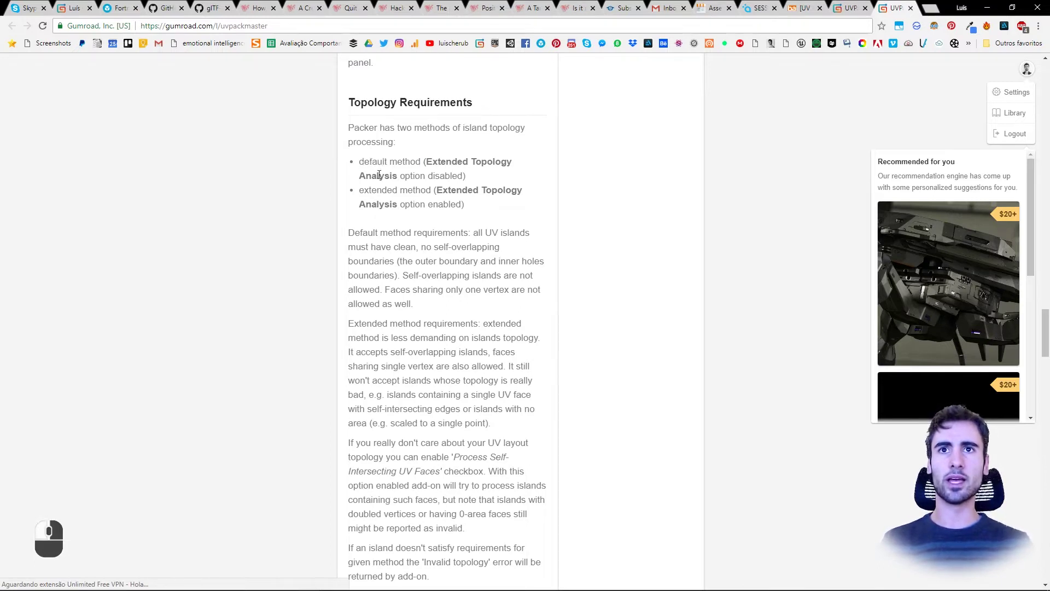
pyautogui.moveTo(375, 190); pyautogui.dragTo(432, 190)
pyautogui.click(431, 190)
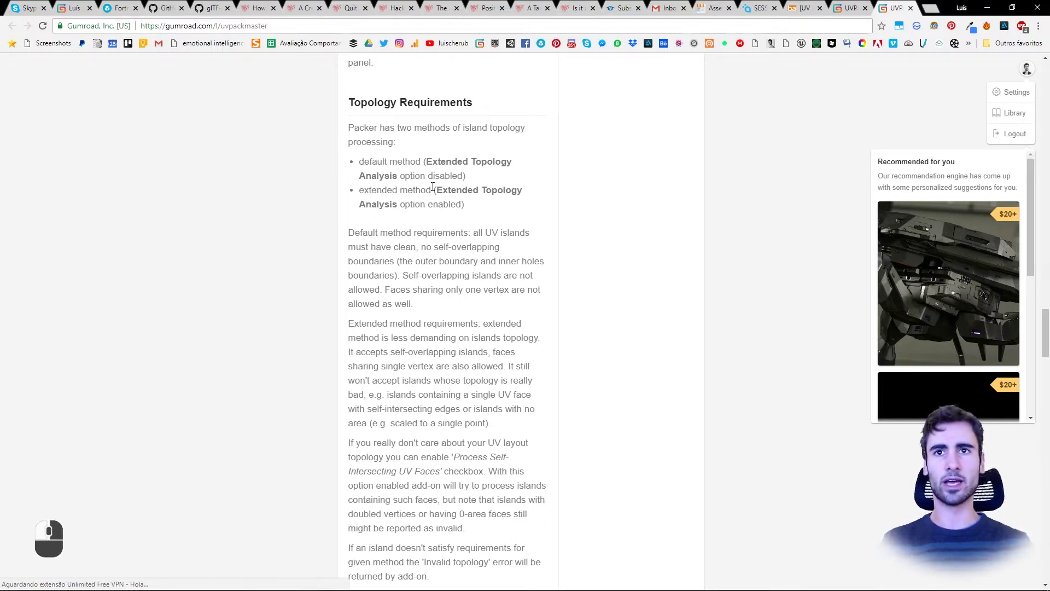
pyautogui.scroll(-1, 412, 336)
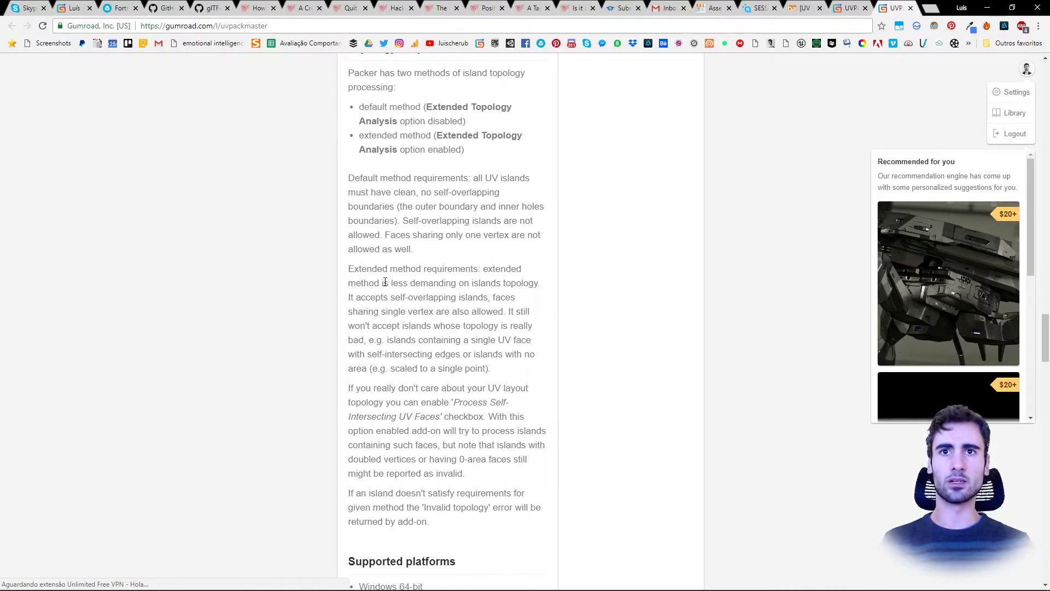
# - Read why the extended method is less demanding: self-overlapping islands and single shared vertices
pyautogui.moveTo(384, 282); pyautogui.dragTo(542, 289)
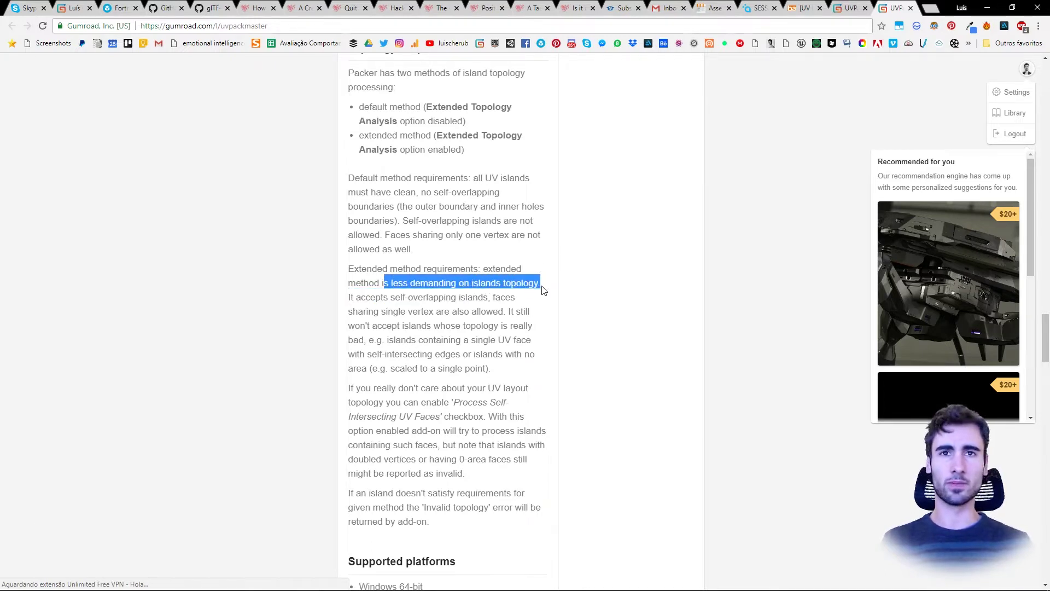
pyautogui.click(542, 283)
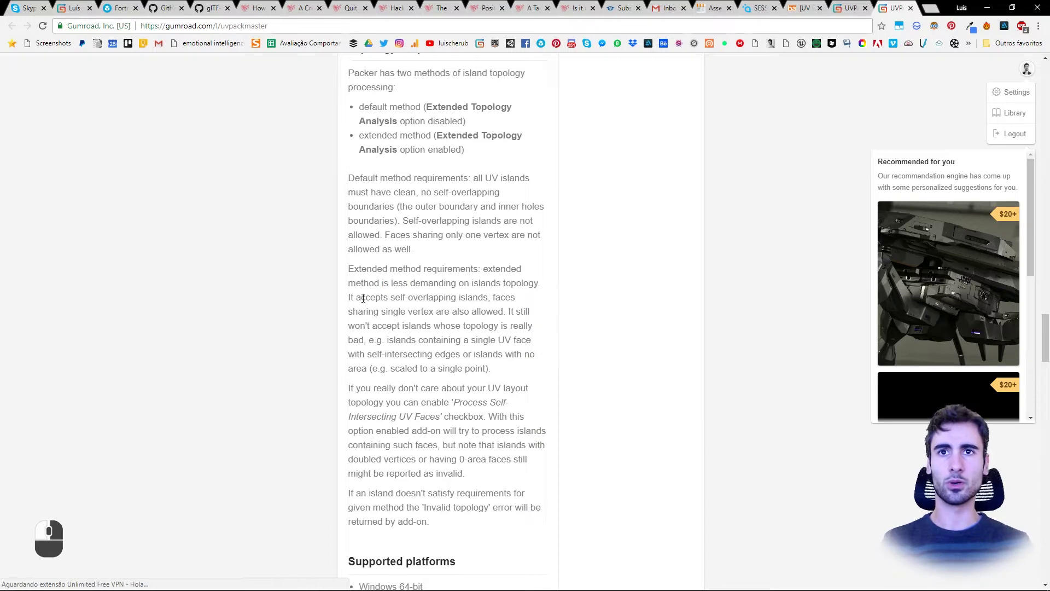
pyautogui.moveTo(406, 298); pyautogui.dragTo(426, 574)
pyautogui.click(407, 298)
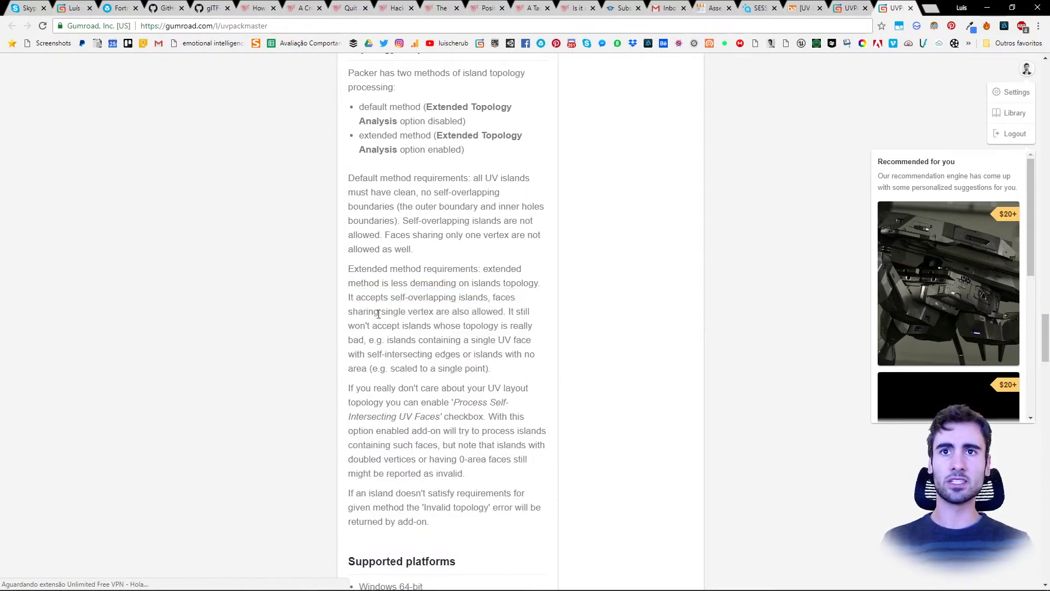
pyautogui.moveTo(378, 312)
pyautogui.mouseDown()
pyautogui.moveTo(503, 311)
pyautogui.moveTo(393, 331)
pyautogui.moveTo(504, 332)
pyautogui.moveTo(386, 341)
pyautogui.mouseUp()
pyautogui.click(505, 312)
pyautogui.click(456, 342)
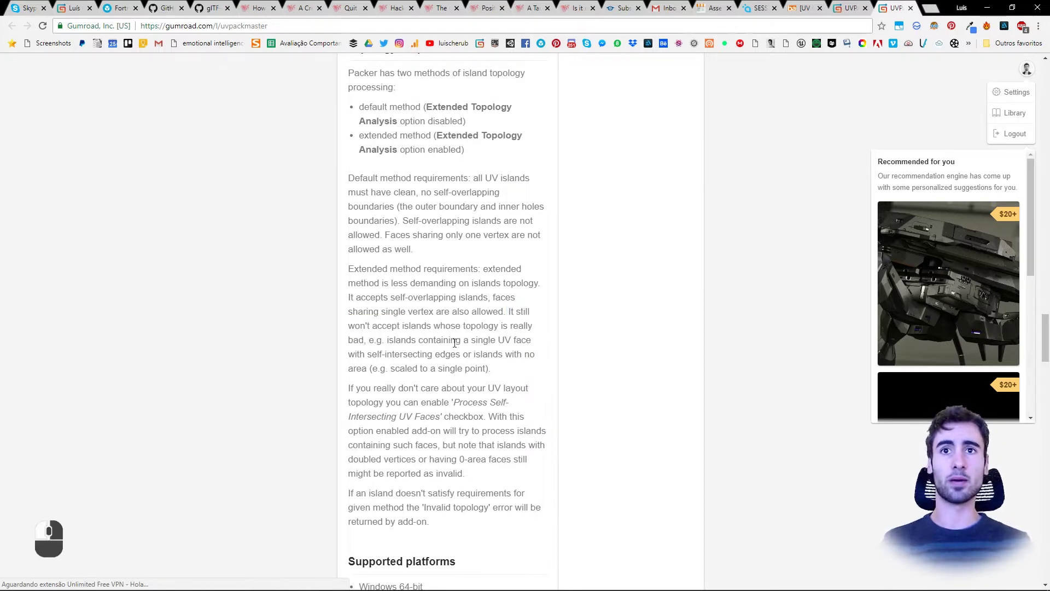
# - Highlight the single-face and self-intersecting-edge examples and the Process Self-Intersecting UV Faces advice
pyautogui.moveTo(456, 341); pyautogui.dragTo(541, 343)
pyautogui.click(541, 343)
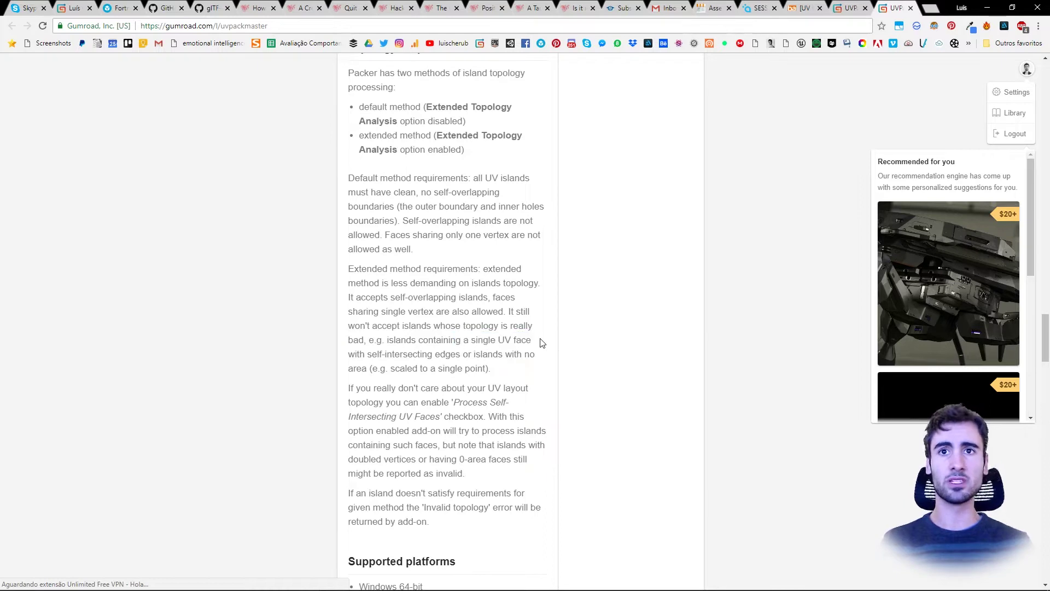
pyautogui.moveTo(352, 355)
pyautogui.mouseDown()
pyautogui.moveTo(469, 361)
pyautogui.moveTo(424, 374)
pyautogui.moveTo(511, 372)
pyautogui.mouseUp()
pyautogui.click(509, 373)
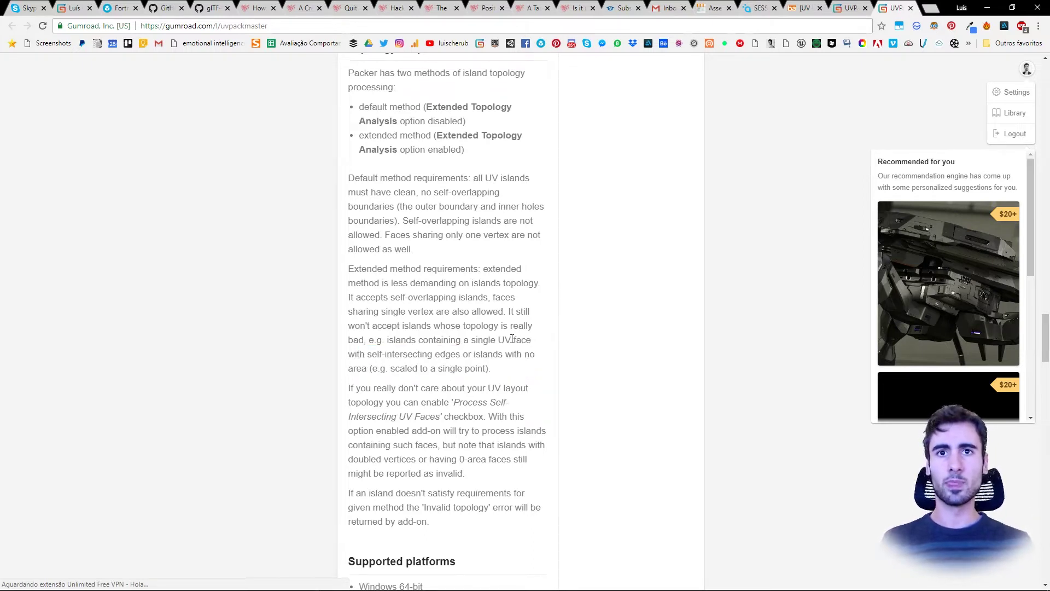
pyautogui.scroll(-1, 505, 349)
pyautogui.moveTo(447, 331); pyautogui.dragTo(417, 353)
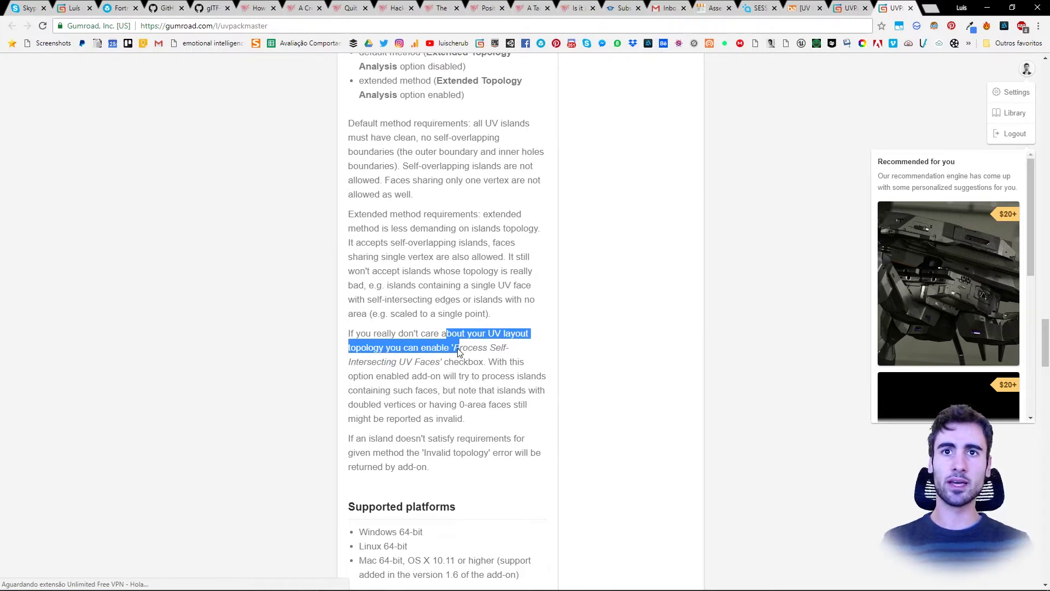
pyautogui.moveTo(417, 353)
pyautogui.mouseDown()
pyautogui.moveTo(424, 368)
pyautogui.moveTo(472, 367)
pyautogui.moveTo(393, 395)
pyautogui.moveTo(439, 395)
pyautogui.moveTo(416, 410)
pyautogui.moveTo(486, 425)
pyautogui.mouseUp()
pyautogui.click(484, 425)
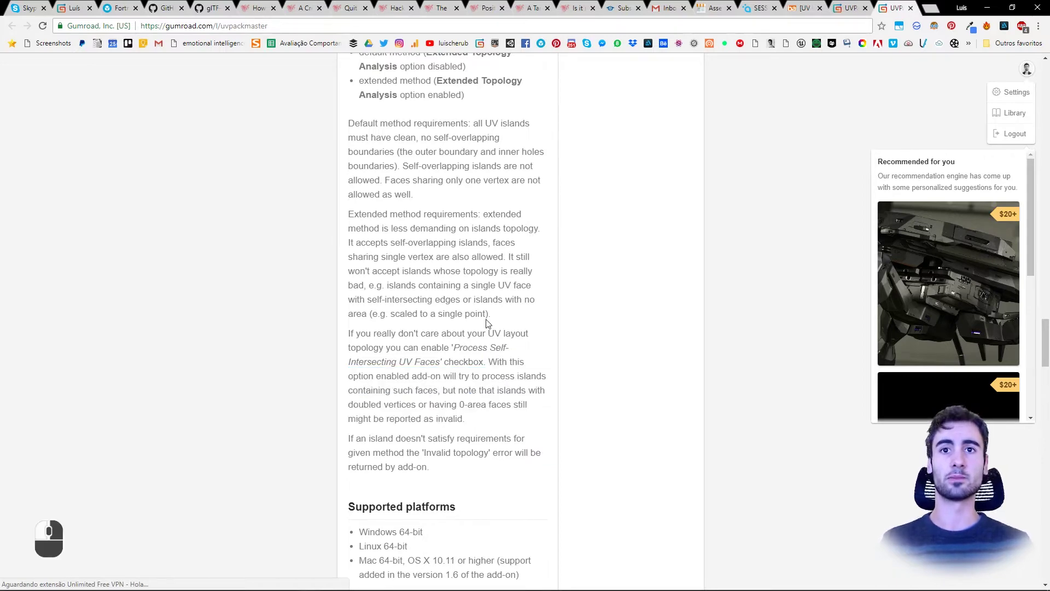
# - Back in Blender, select every UV island and pack them twice for a tighter fit
pyautogui.hotkey('alt', 'Tab')
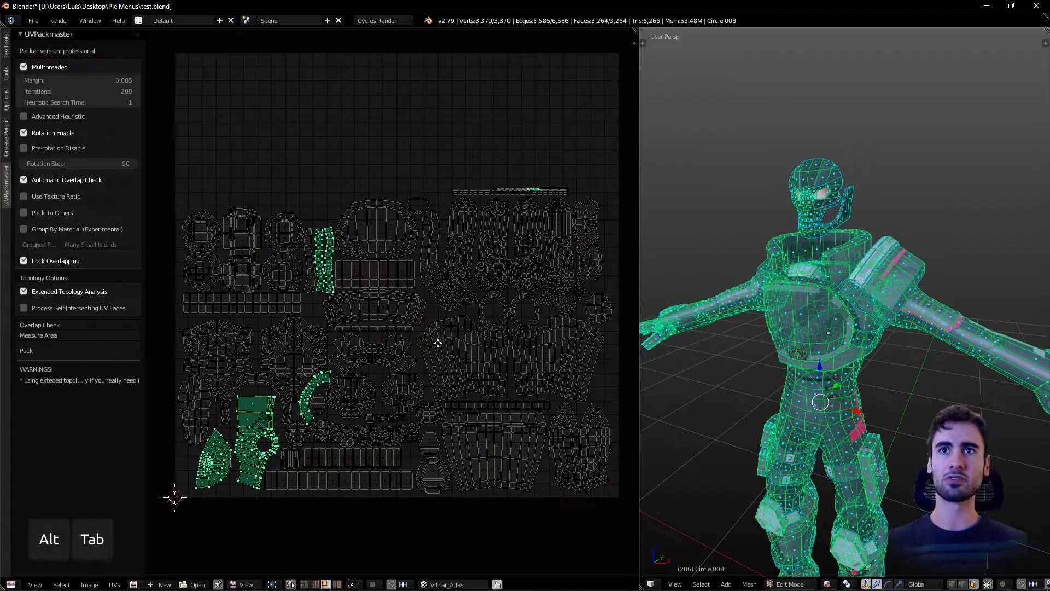
pyautogui.scroll(1, 429, 360)
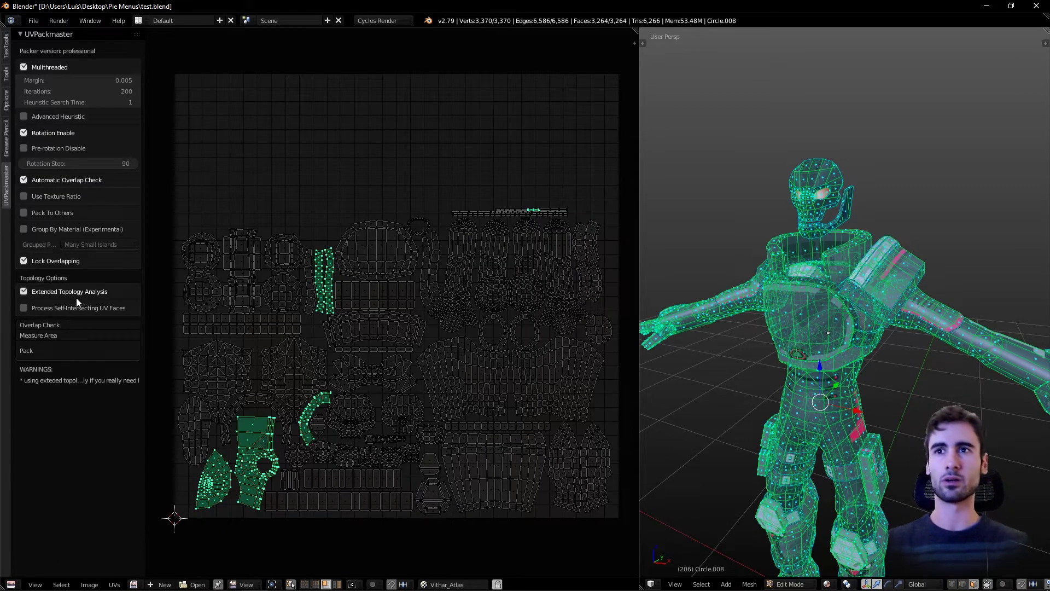
pyautogui.moveTo(379, 298)
pyautogui.mouseDown(button='middle')
pyautogui.moveTo(370, 302)
pyautogui.moveTo(393, 343)
pyautogui.mouseUp(button='middle')
pyautogui.press('a')
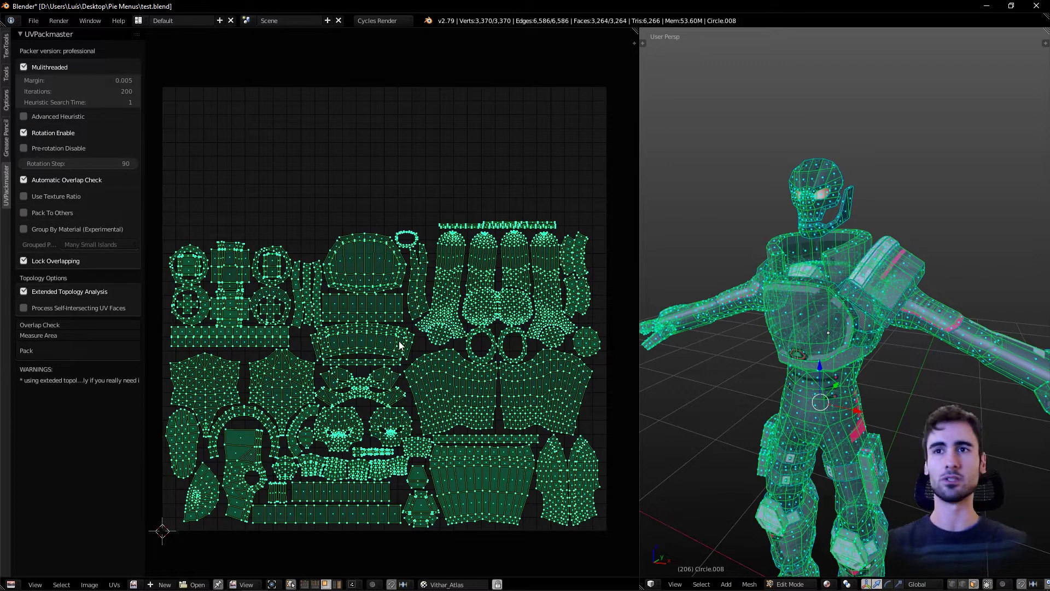
pyautogui.click(54, 352)
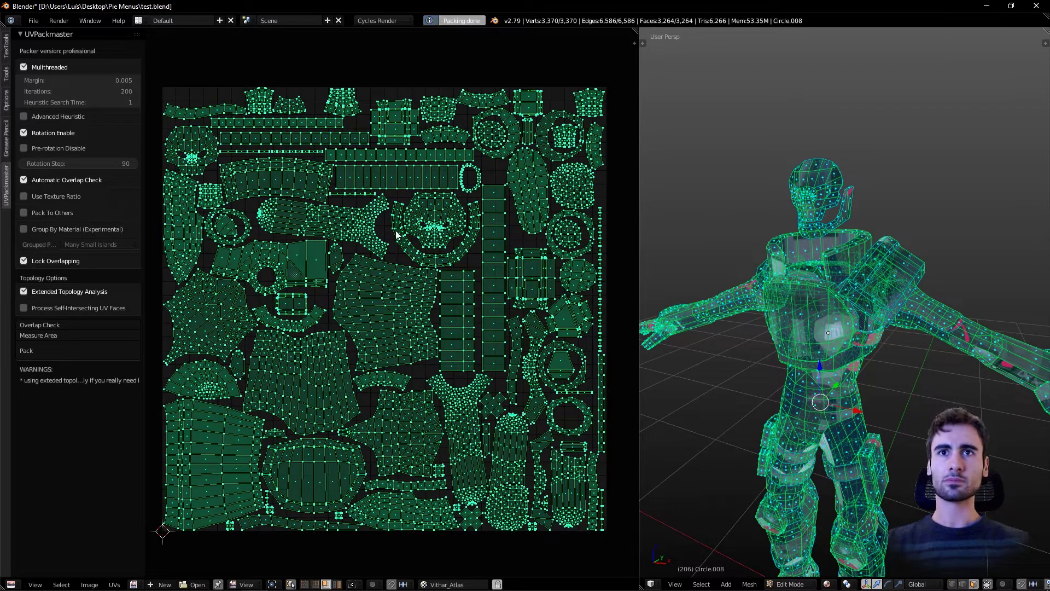
pyautogui.moveTo(397, 237); pyautogui.dragTo(397, 217, button='middle')
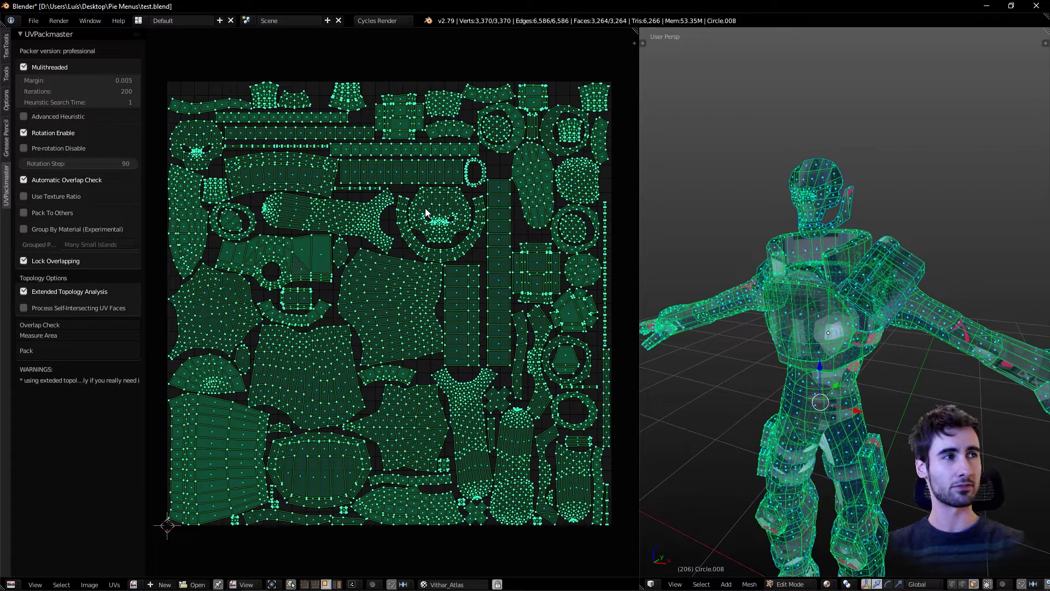
pyautogui.click(309, 314)
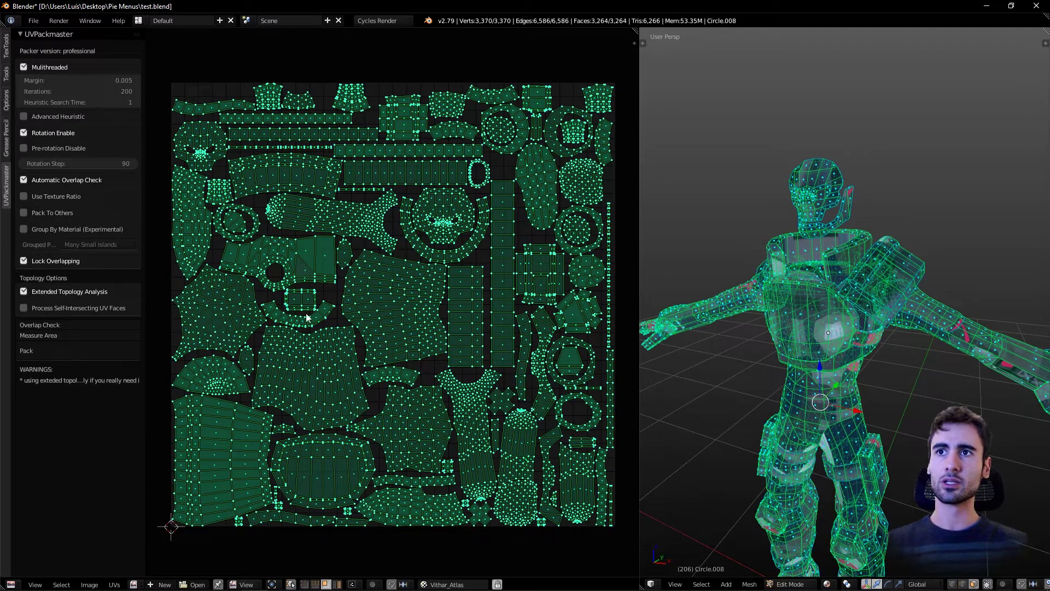
# - Select a single UV island, move it, then undo to restore the earlier layout
pyautogui.moveTo(520, 336); pyautogui.dragTo(4, 281, button='middle')
pyautogui.scroll(2, 430, 410)
pyautogui.scroll(2, 422, 298)
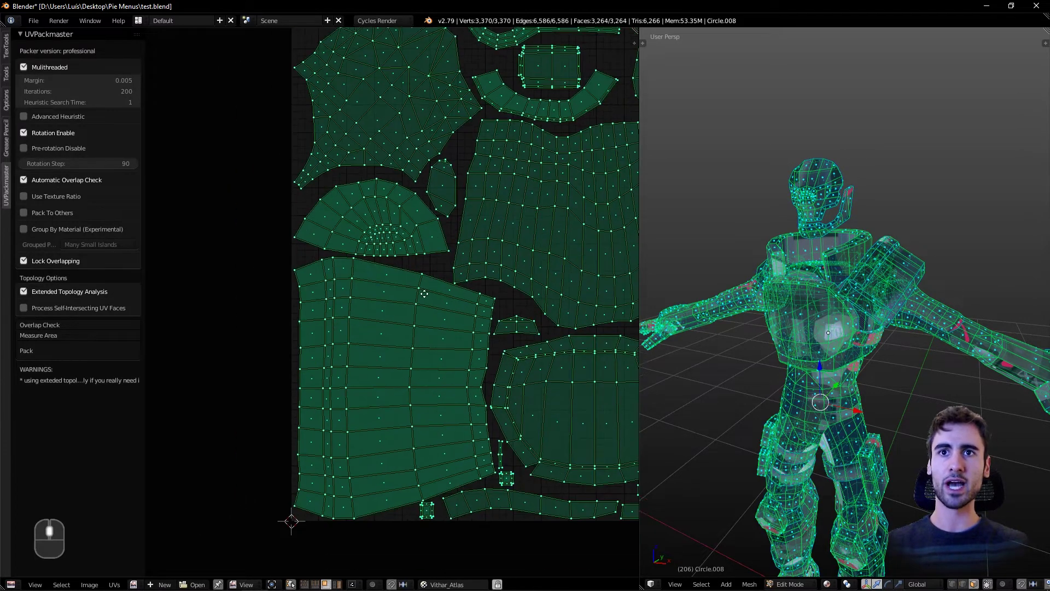
pyautogui.rightClick(375, 359)
pyautogui.moveTo(375, 359); pyautogui.dragTo(372, 339, button='middle')
pyautogui.hotkey('ctrl', 'l')
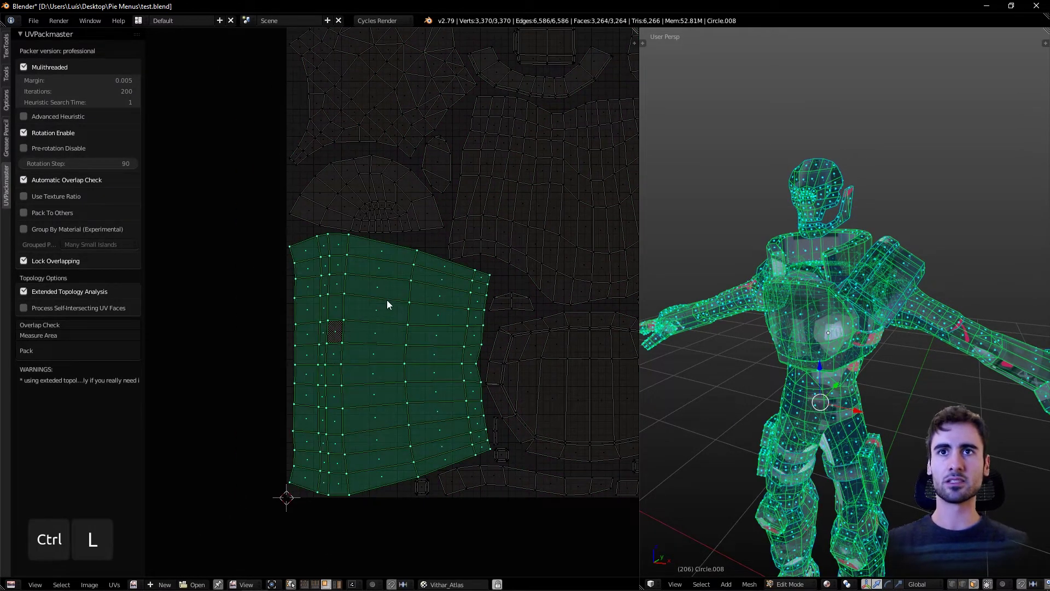
pyautogui.scroll(1, 381, 315)
pyautogui.moveTo(388, 296); pyautogui.dragTo(404, 250, button='middle')
pyautogui.press('g')
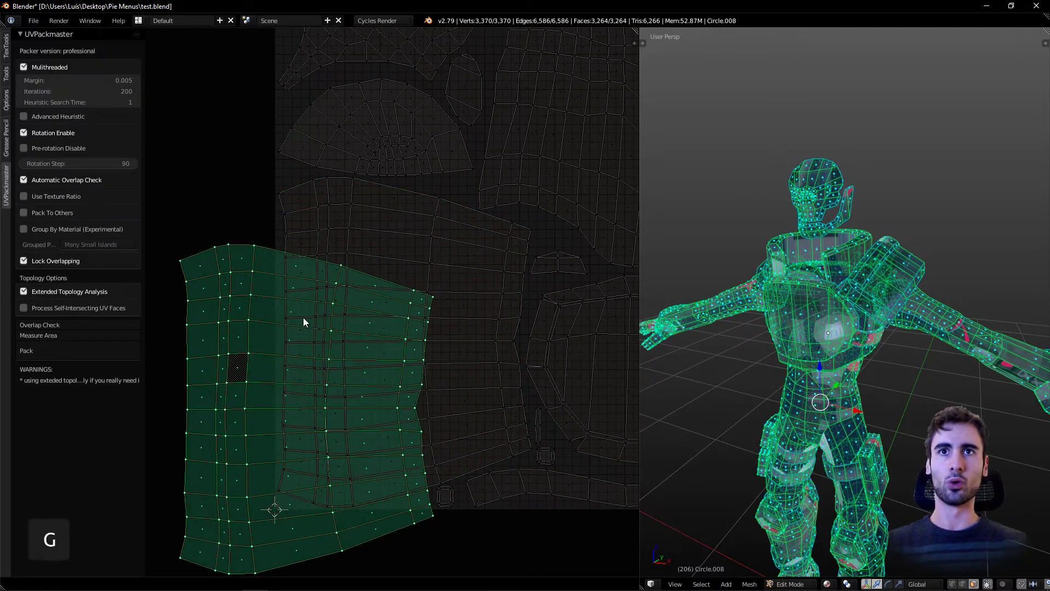
pyautogui.click(376, 301)
pyautogui.hotkey('ctrl', 'z')
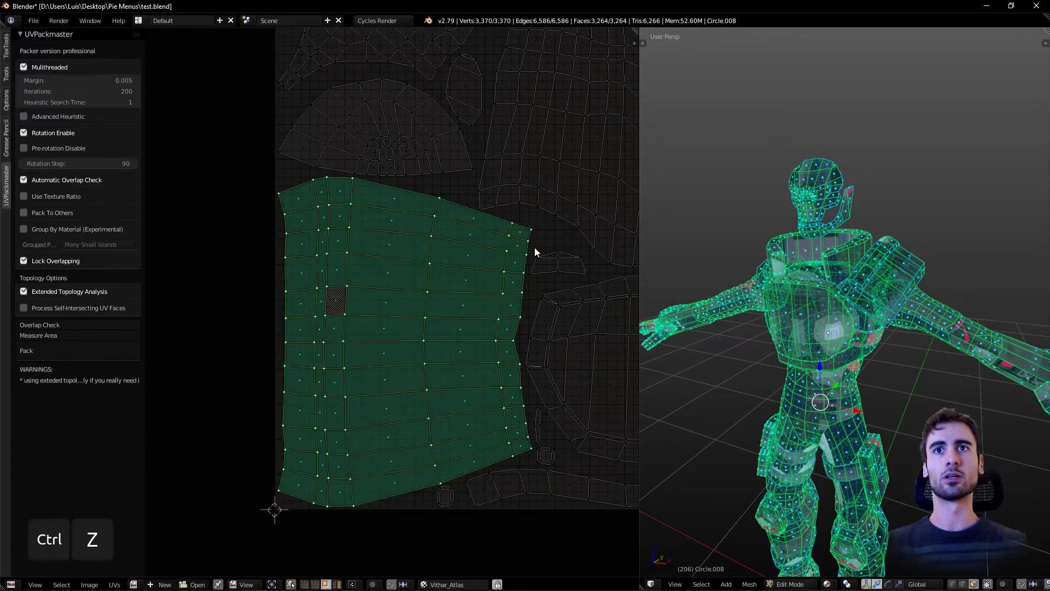
pyautogui.scroll(-2, 534, 247)
pyautogui.scroll(-2, 480, 252)
pyautogui.scroll(1, 480, 251)
pyautogui.moveTo(479, 251); pyautogui.dragTo(359, 371, button='middle')
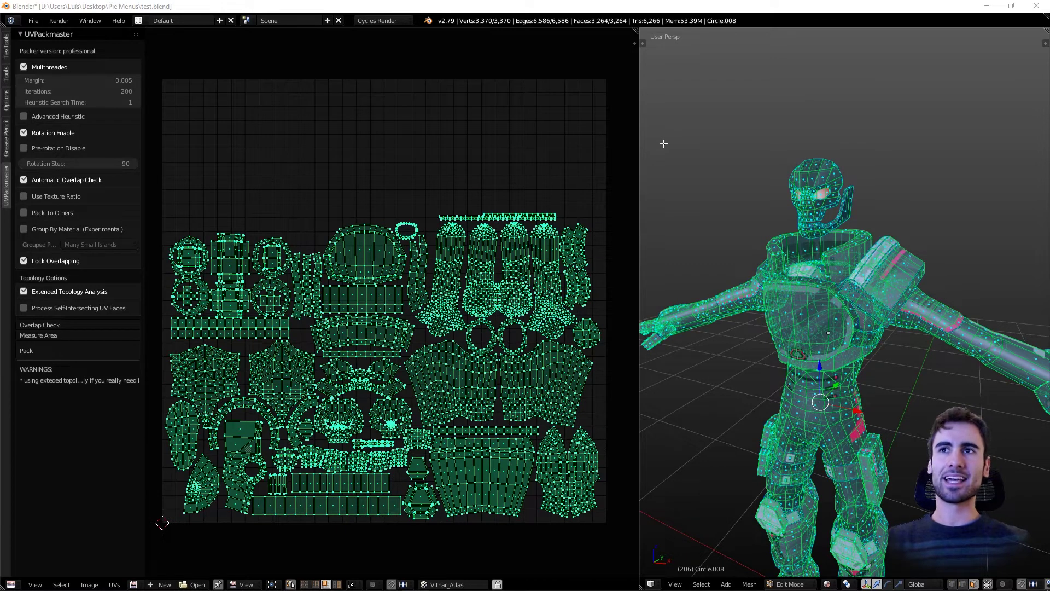
# - Disable Lock Overlapping and Rotation Enable, then repack the robot's UV islands
pyautogui.click(47, 260)
pyautogui.scroll(2, 404, 293)
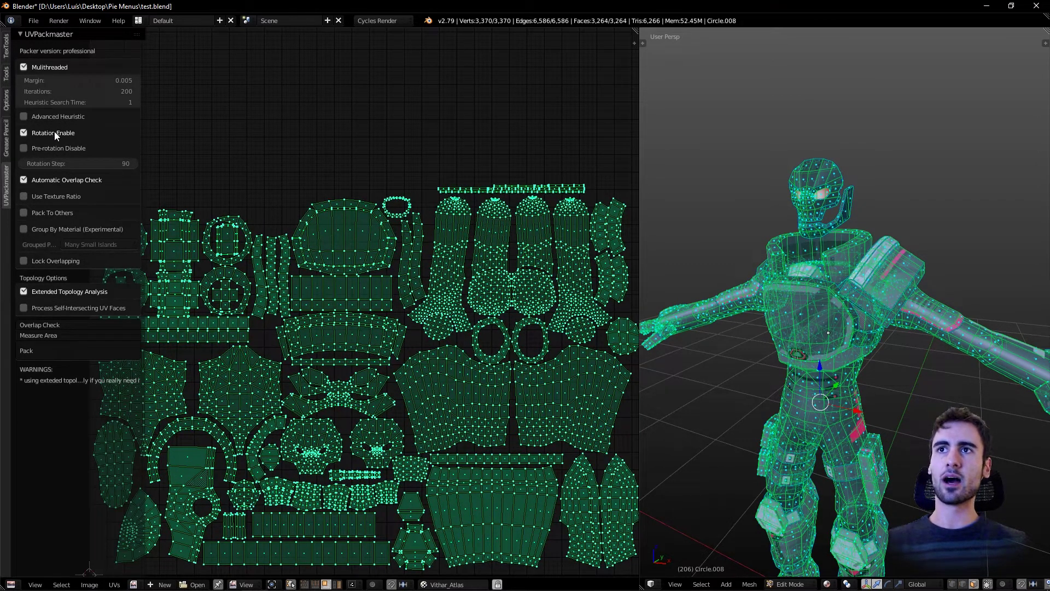
pyautogui.click(54, 131)
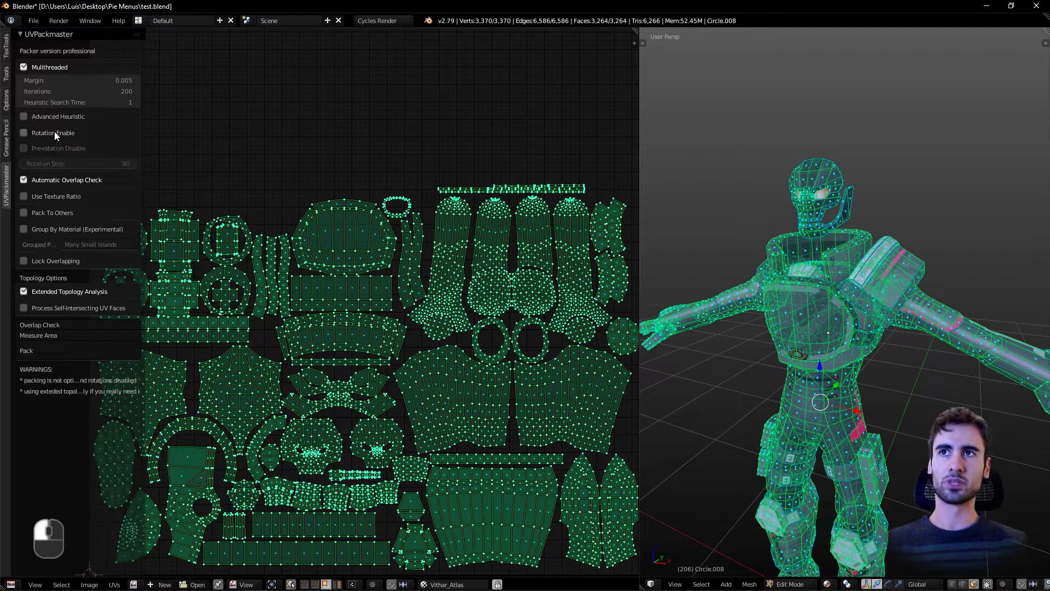
pyautogui.scroll(-2, 441, 207)
pyautogui.scroll(1, 435, 212)
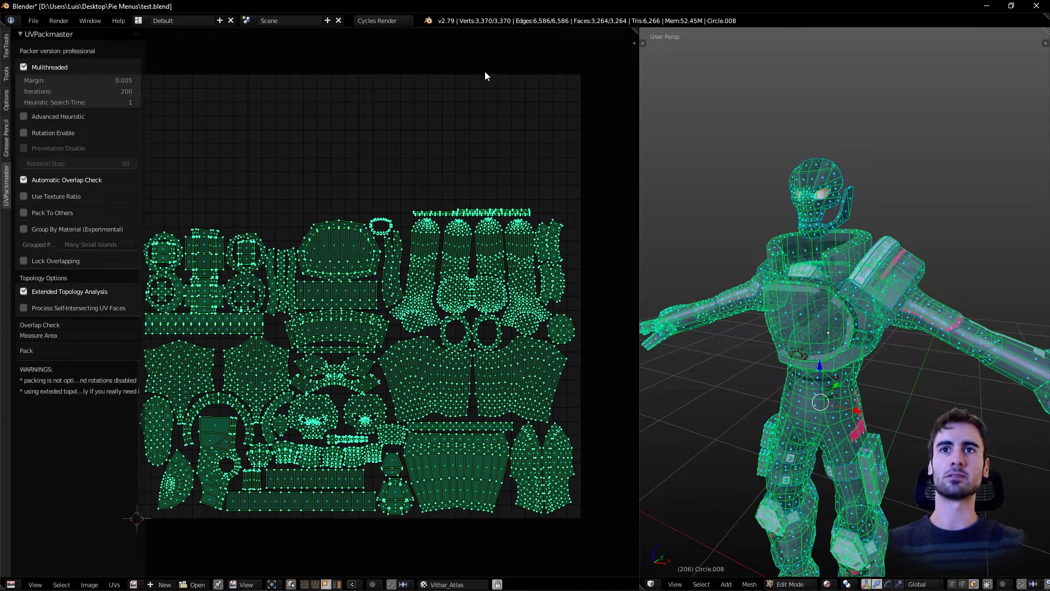
pyautogui.click(428, 312)
pyautogui.scroll(1, 426, 297)
pyautogui.scroll(-1, 460, 291)
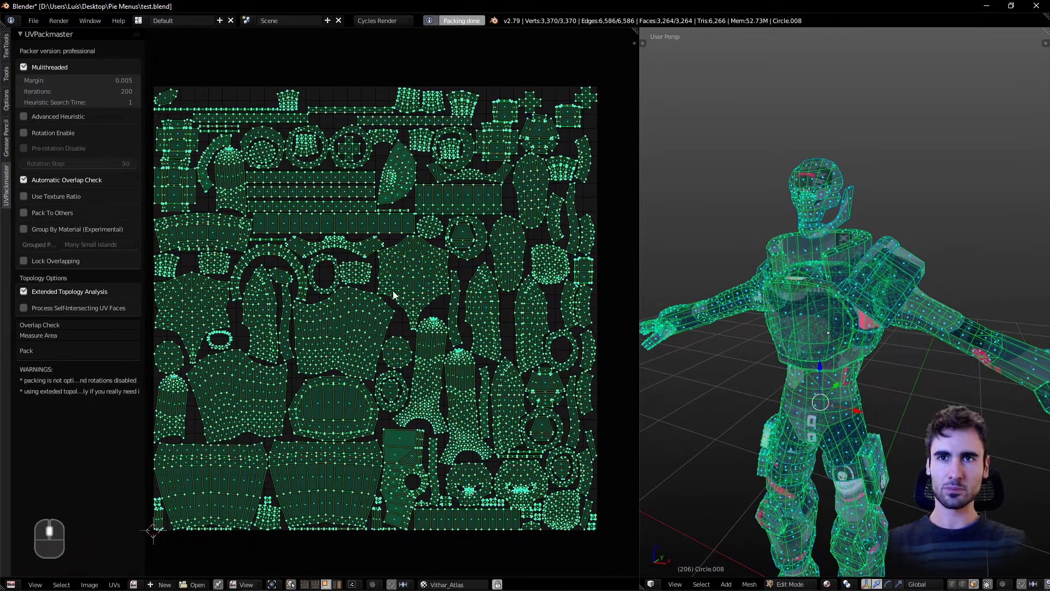
pyautogui.scroll(2, 396, 400)
# - Pick a small UV element, then select the whole oval UV island with Ctrl+L
pyautogui.click(274, 411)
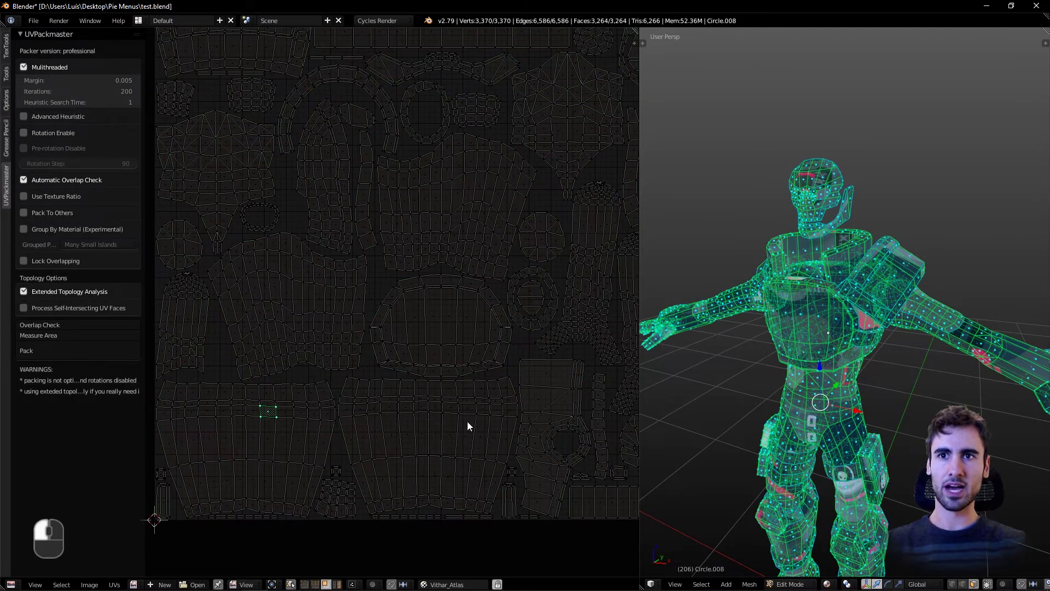
pyautogui.scroll(-1, 460, 347)
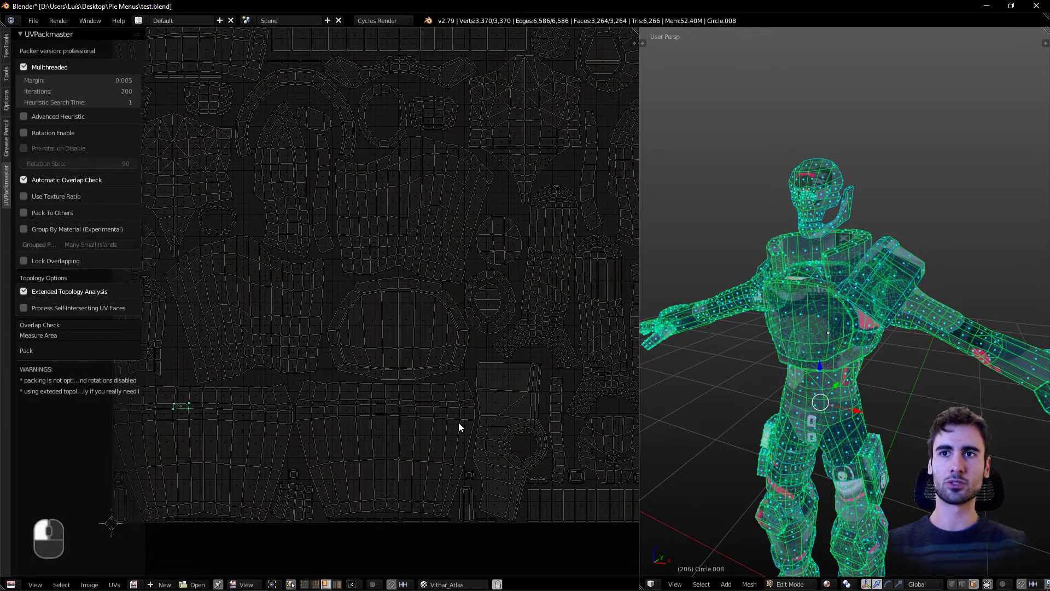
pyautogui.scroll(1, 436, 333)
pyautogui.moveTo(435, 337); pyautogui.dragTo(429, 388, button='middle')
pyautogui.scroll(-1, 345, 348)
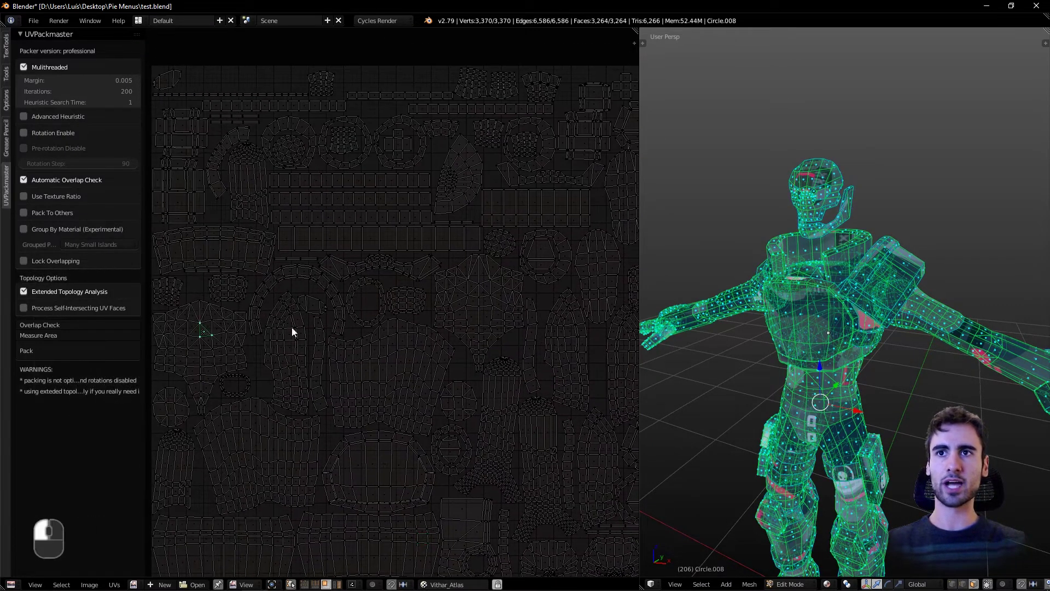
pyautogui.scroll(1, 488, 307)
pyautogui.moveTo(324, 313)
pyautogui.mouseDown(button='middle')
pyautogui.moveTo(336, 262)
pyautogui.moveTo(429, 266)
pyautogui.moveTo(405, 300)
pyautogui.moveTo(400, 293)
pyautogui.mouseUp(button='middle')
pyautogui.scroll(-1, 403, 281)
pyautogui.press('a')
pyautogui.scroll(1, 398, 292)
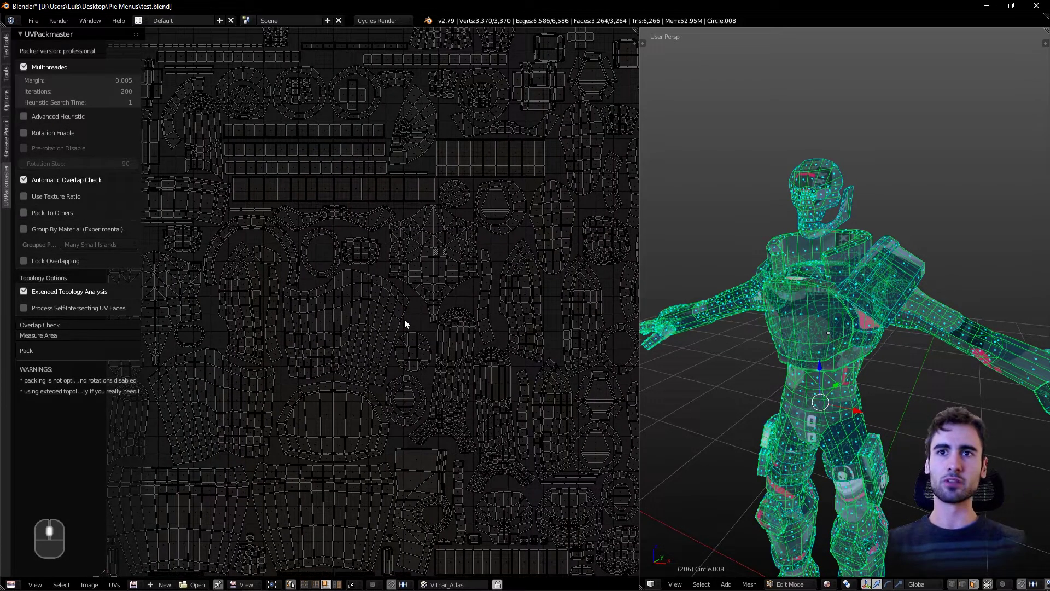
pyautogui.scroll(2, 383, 402)
pyautogui.click(370, 410)
pyautogui.moveTo(370, 409); pyautogui.dragTo(374, 293, button='middle')
pyautogui.hotkey('ctrl', 'l')
pyautogui.scroll(2, 1035, 262)
pyautogui.scroll(2, 1035, 262)
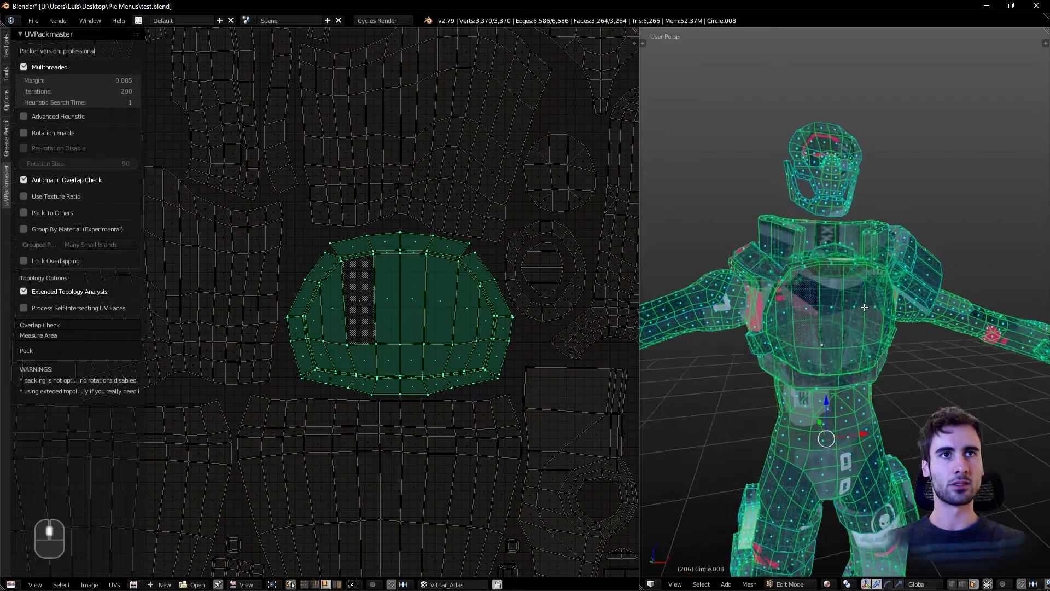
pyautogui.scroll(-3, 414, 317)
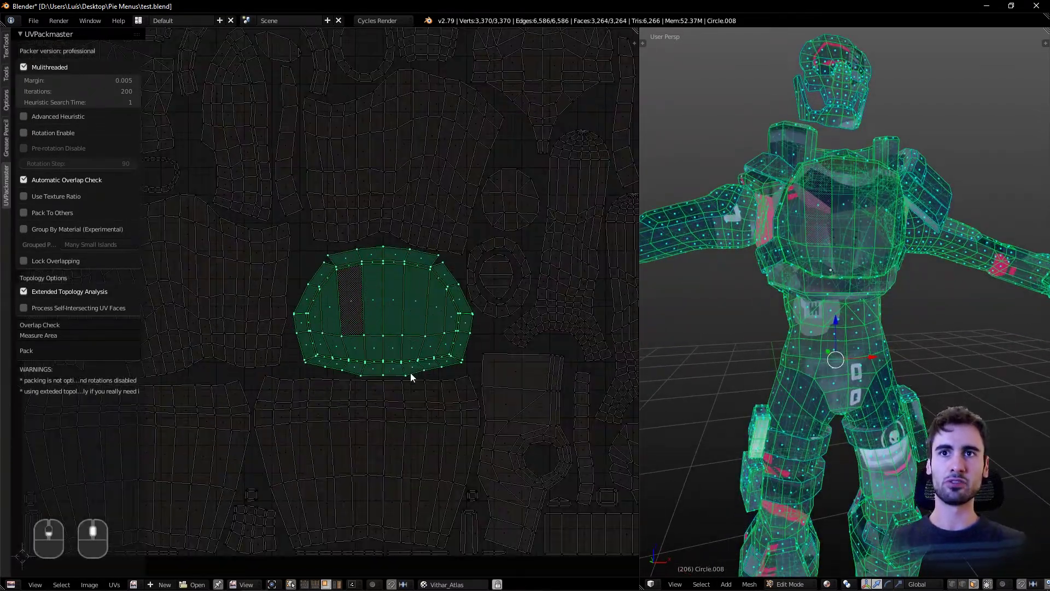
pyautogui.scroll(1, 410, 372)
pyautogui.scroll(2, 208, 288)
# - Select a thigh face, then the whole mesh, and pick a narrow UV face
pyautogui.click(345, 273)
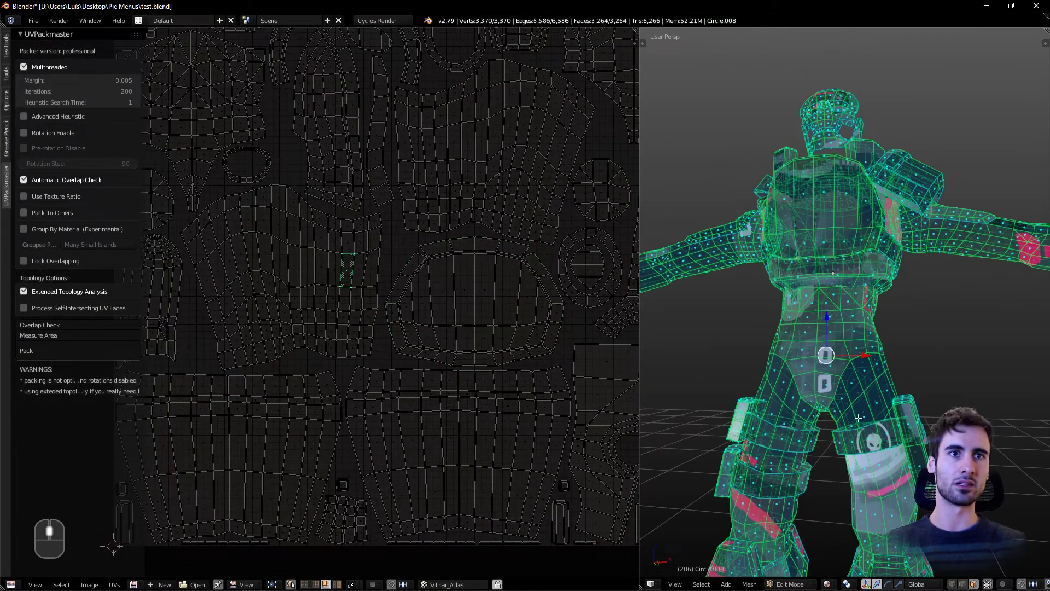
pyautogui.keyDown('shift'); pyautogui.moveTo(887, 444); pyautogui.dragTo(829, 392, button='middle'); pyautogui.keyUp('shift')
pyautogui.rightClick(795, 352)
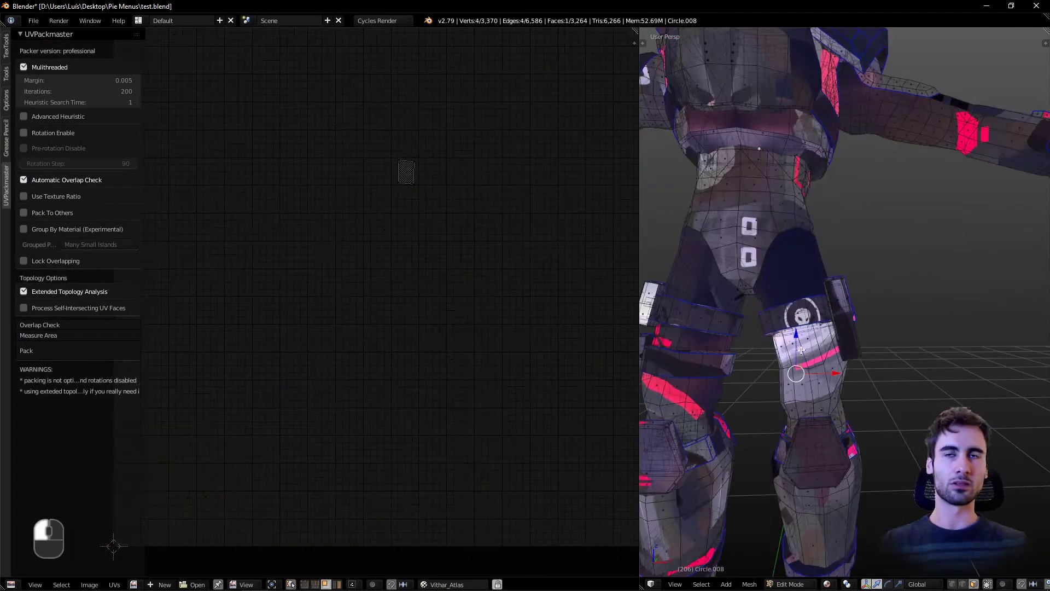
pyautogui.press('a')
pyautogui.rightClick(481, 447)
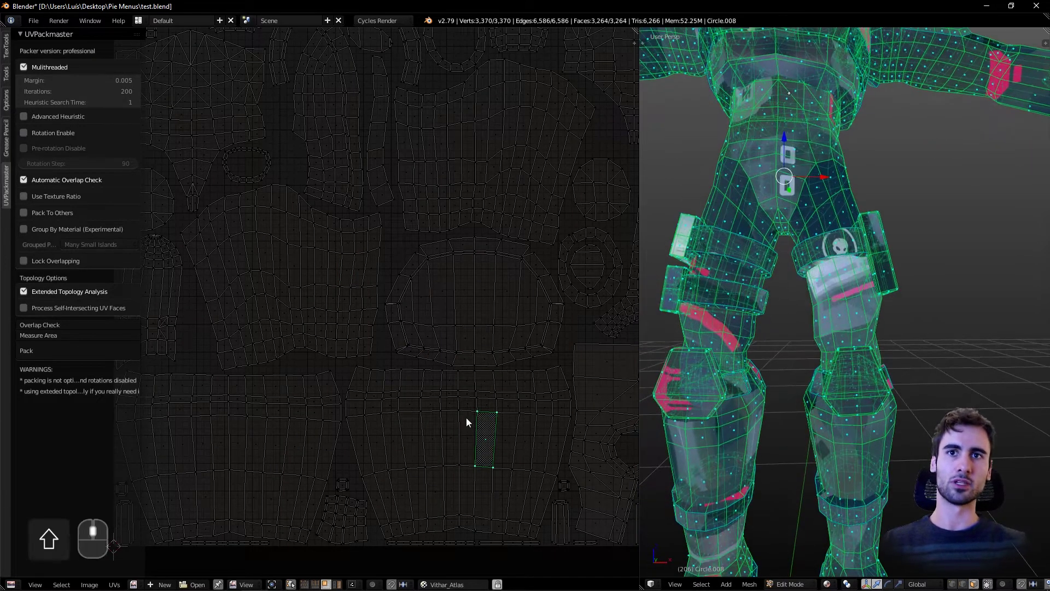
pyautogui.moveTo(468, 429)
pyautogui.mouseDown(button='middle')
pyautogui.moveTo(441, 372)
pyautogui.moveTo(429, 382)
pyautogui.moveTo(440, 422)
pyautogui.mouseUp(button='middle')
pyautogui.scroll(-1, 441, 421)
pyautogui.scroll(-1, 469, 321)
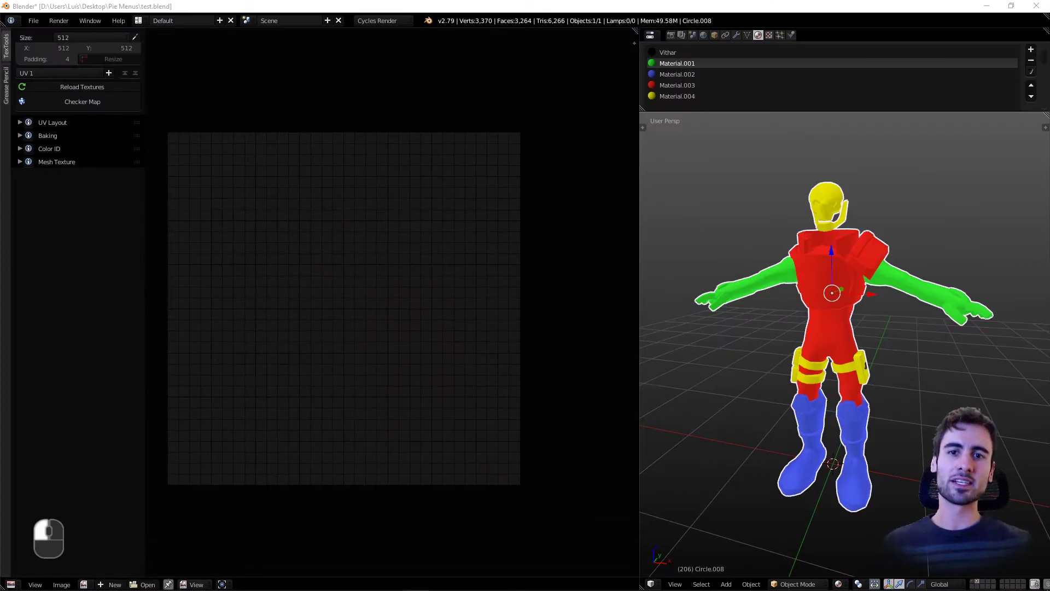
# - Enter Edit Mode on the robot, show UVPackmaster, and select the linked red leg region
pyautogui.rightClick(873, 322)
pyautogui.press('Tab')
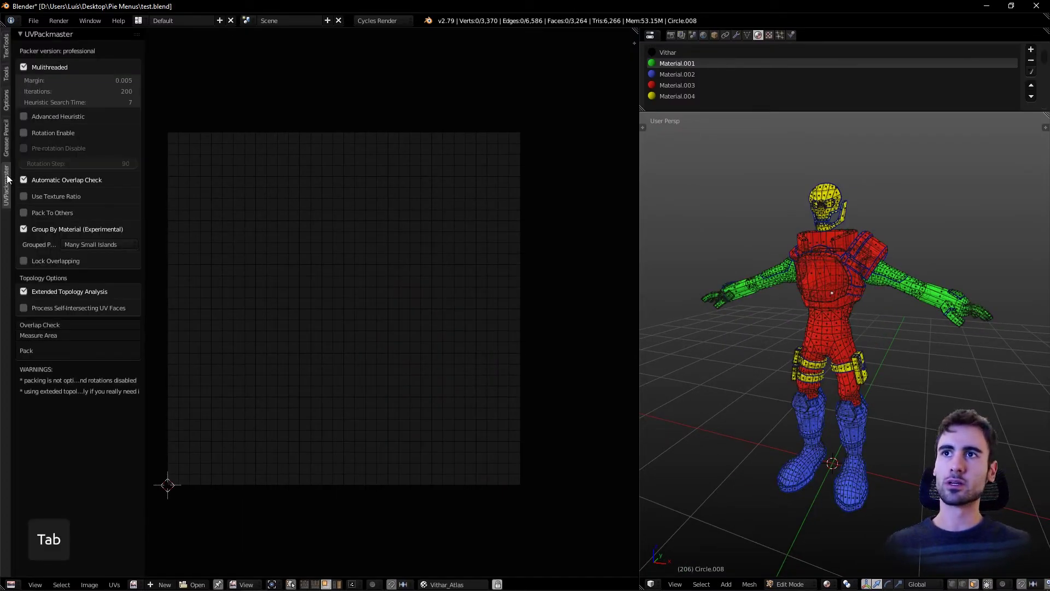
pyautogui.click(6, 181)
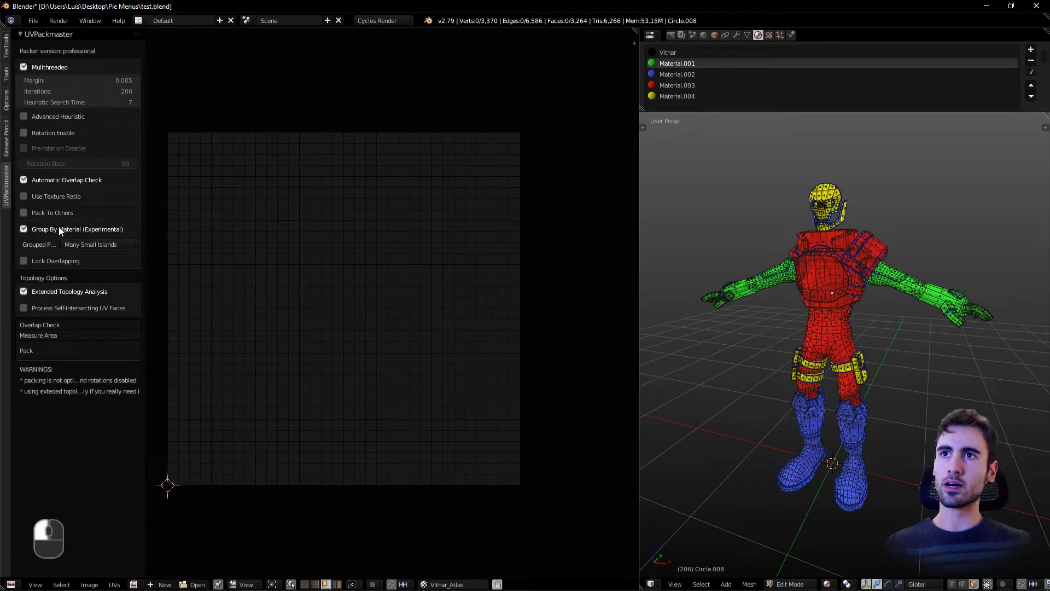
pyautogui.scroll(1, 879, 371)
pyautogui.scroll(1, 886, 371)
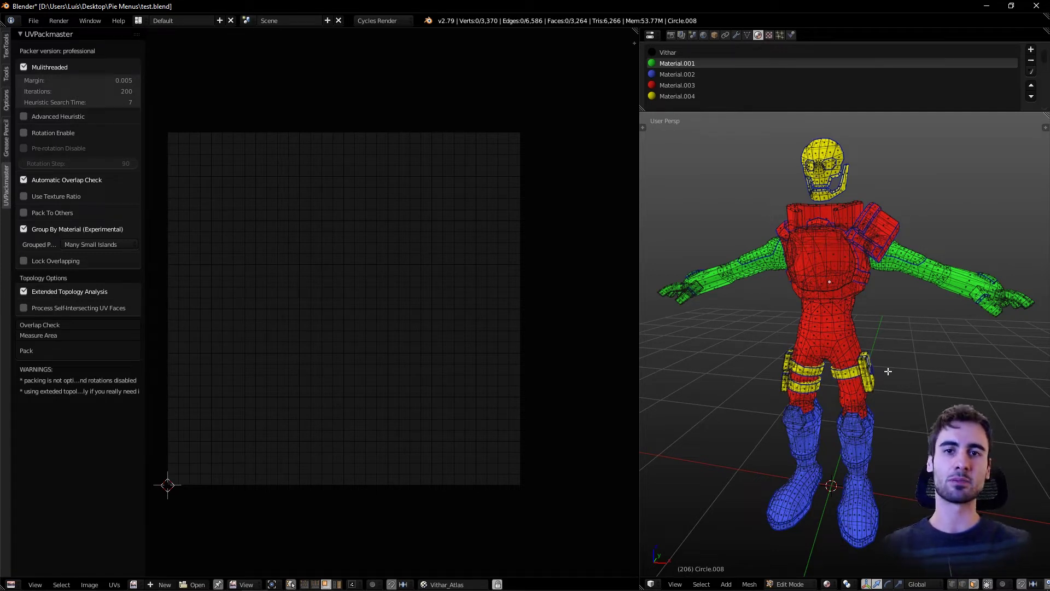
pyautogui.rightClick(846, 332)
pyautogui.hotkey('ctrl', 'l')
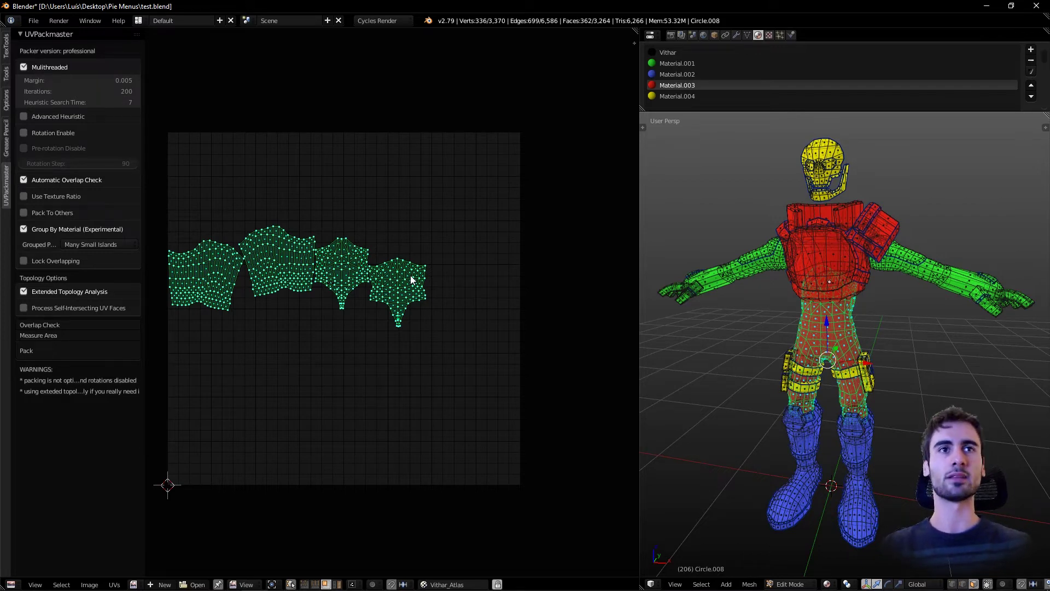
# - Deselect all, make Material.002 the active slot, and return to Object Mode
pyautogui.moveTo(831, 233); pyautogui.dragTo(895, 278, button='middle')
pyautogui.moveTo(871, 181); pyautogui.dragTo(901, 258, button='middle')
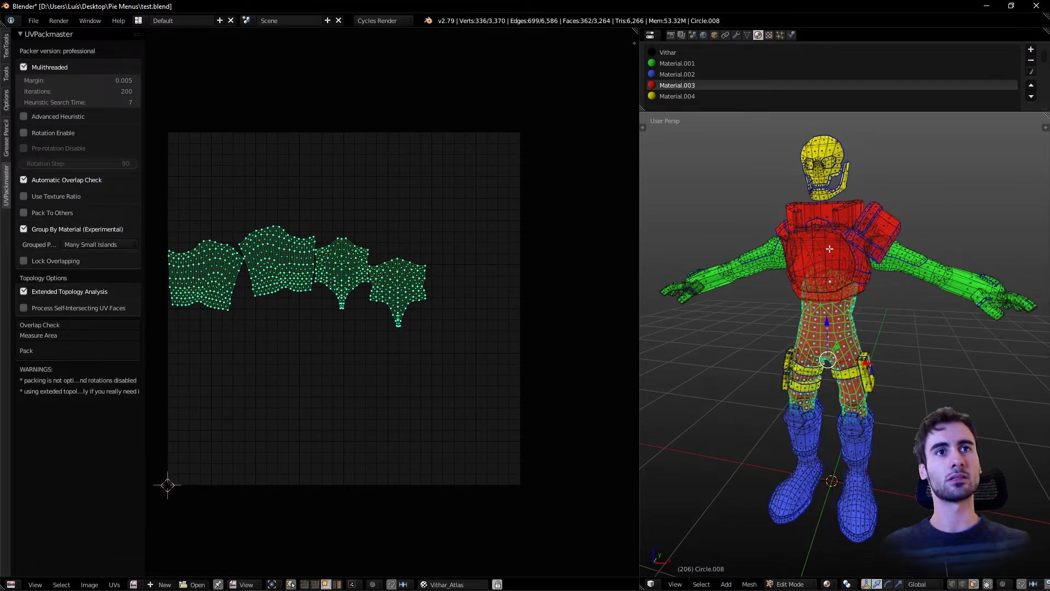
pyautogui.press('a')
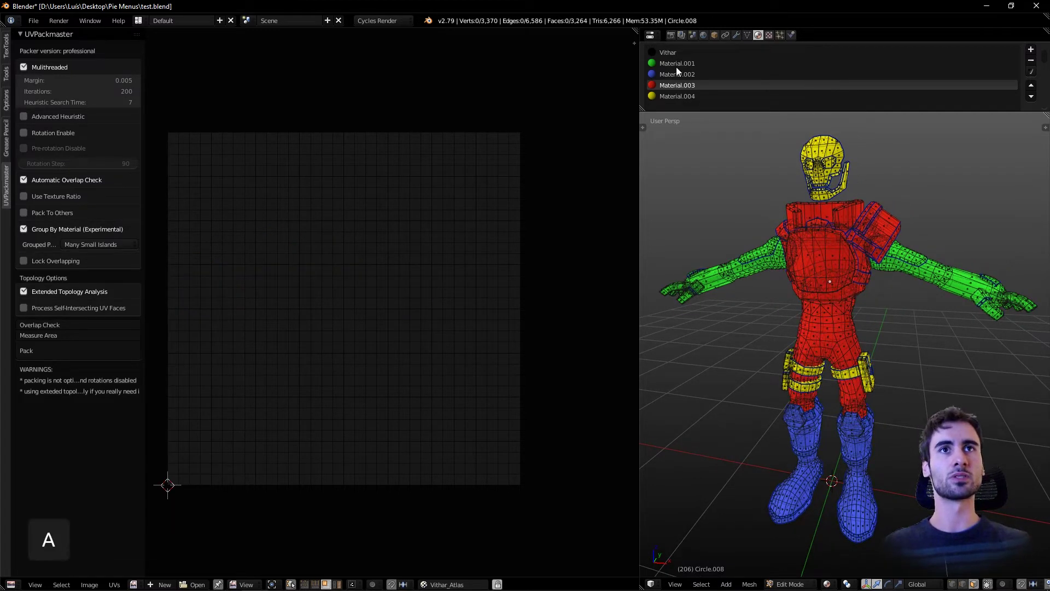
pyautogui.click(677, 73)
pyautogui.press('Tab')
pyautogui.moveTo(848, 262); pyautogui.dragTo(804, 177, button='middle')
pyautogui.press('shift')
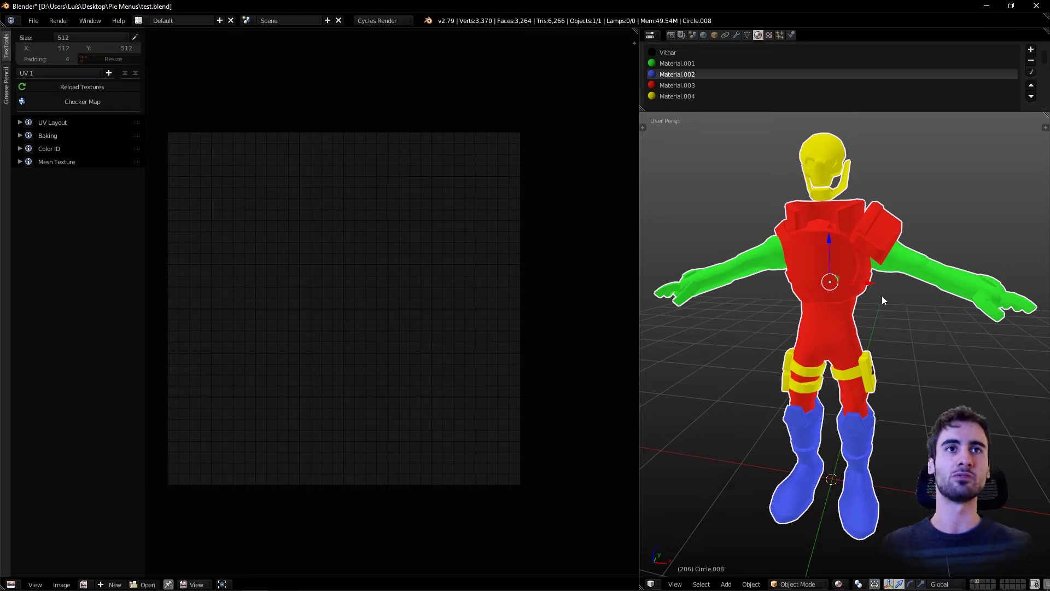
# - Select the whole robot mesh in Edit Mode and pack with Group By Material
pyautogui.press('Tab')
pyautogui.press('a')
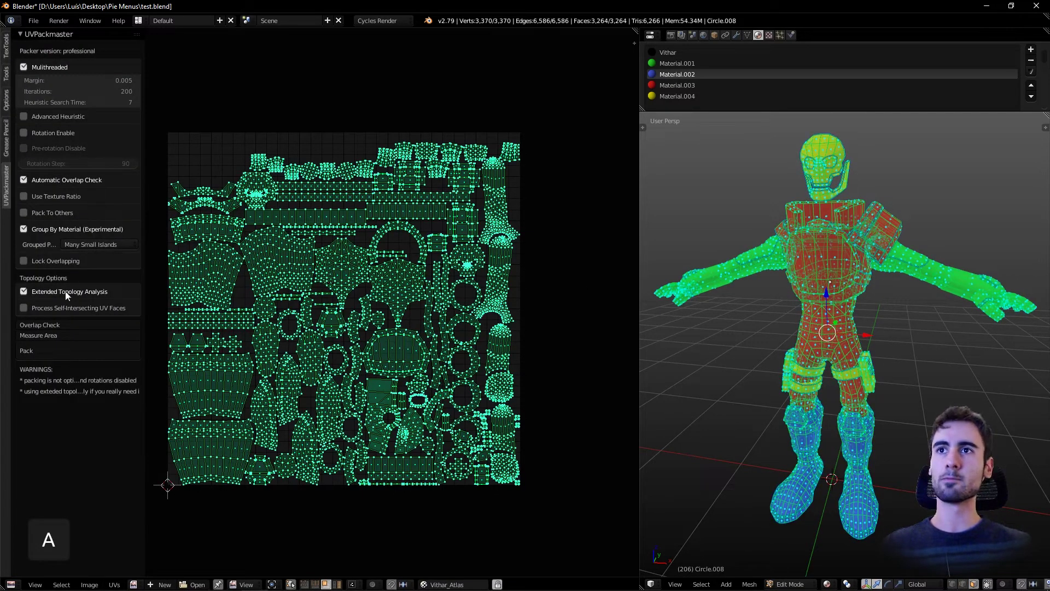
pyautogui.click(60, 347)
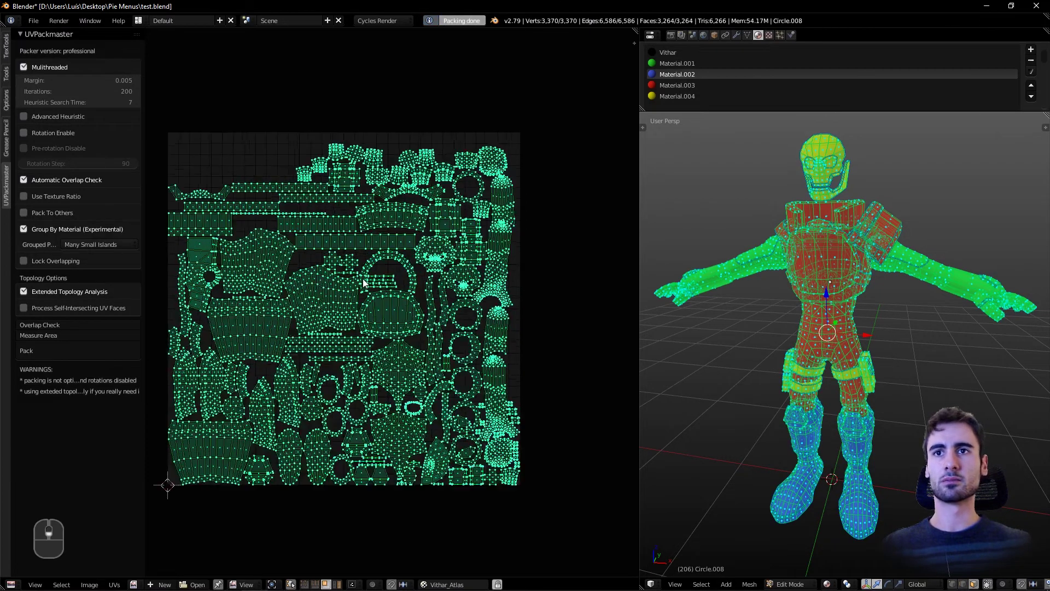
pyautogui.scroll(4, 380, 246)
pyautogui.scroll(-5, 363, 283)
pyautogui.scroll(-1, 274, 298)
# - Select one UV island and the linked leg geometry to inspect them
pyautogui.click(274, 302)
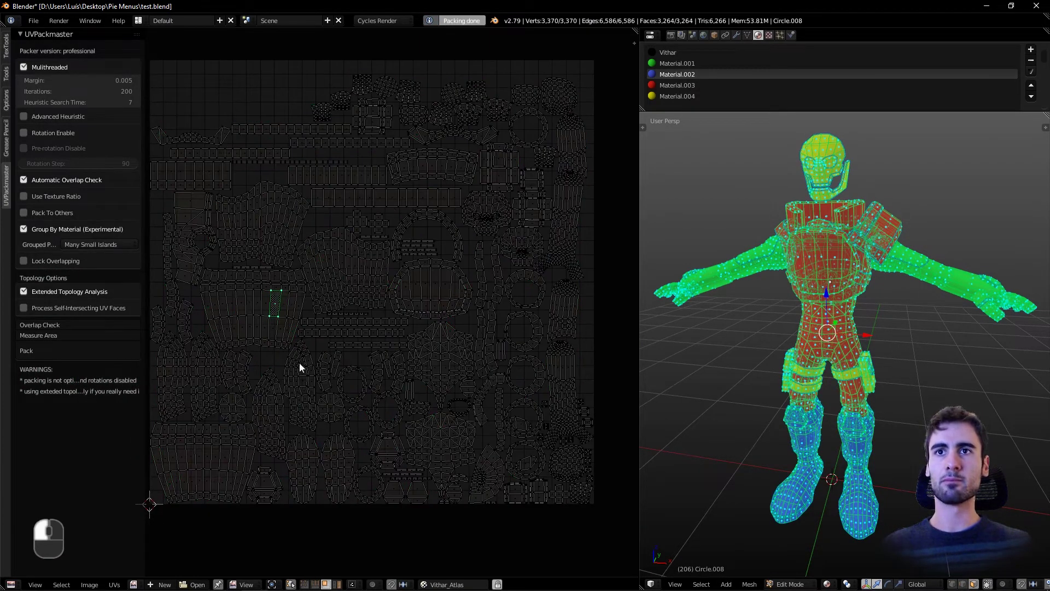
pyautogui.moveTo(278, 348); pyautogui.dragTo(272, 308, button='middle')
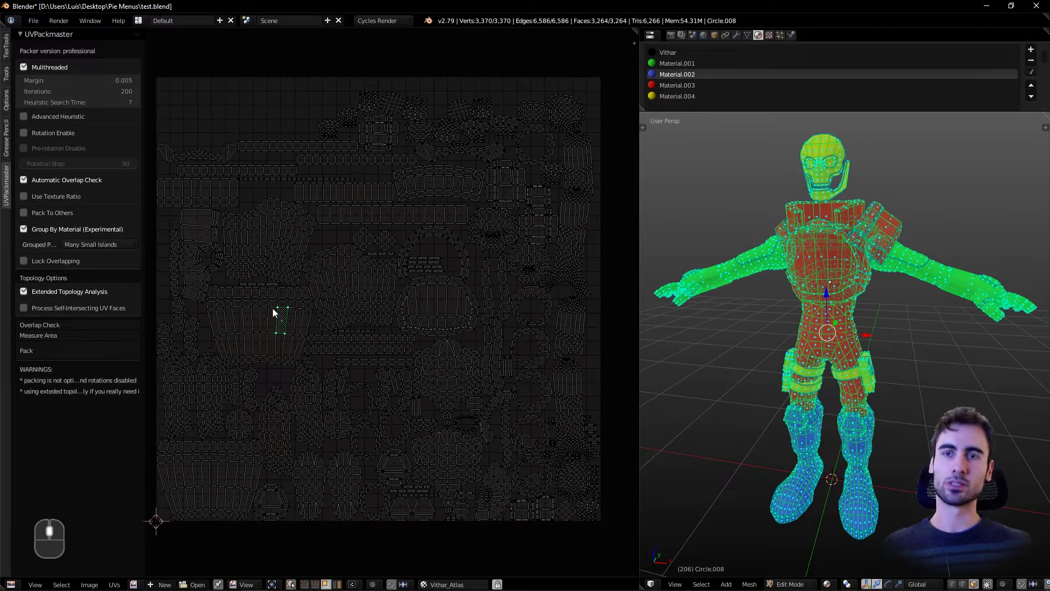
pyautogui.press('l')
pyautogui.click(867, 451)
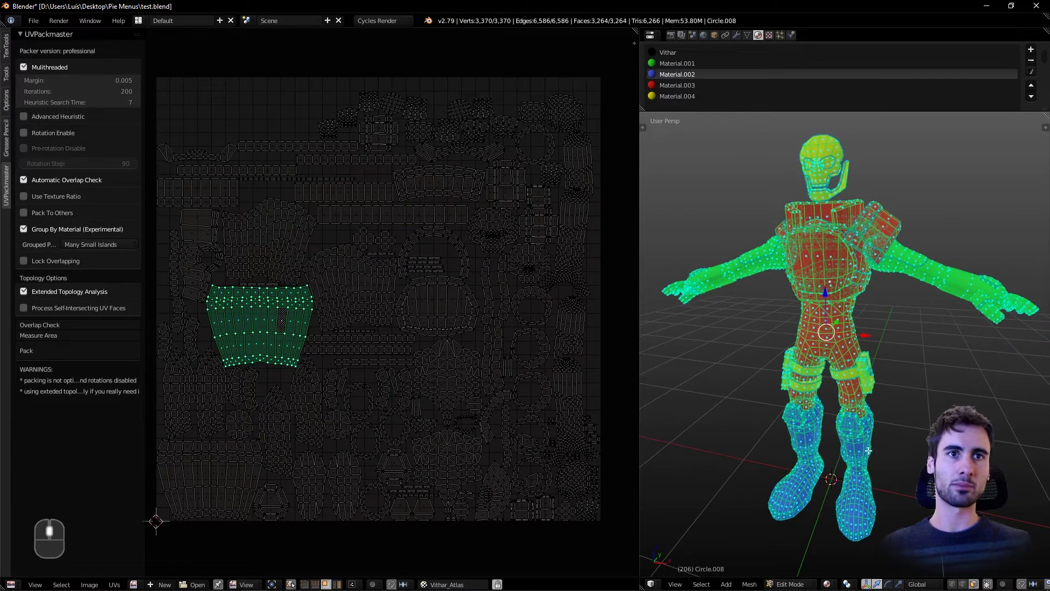
pyautogui.hotkey('ctrl', 'l')
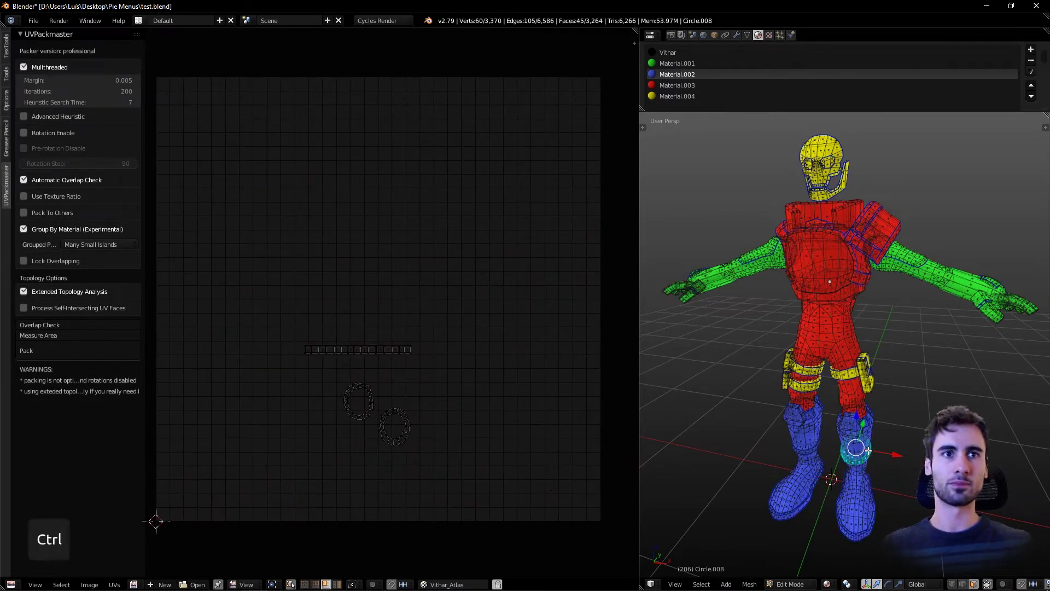
# - Select every face sharing the blue boot material via Shift+G > Material
pyautogui.press('a')
pyautogui.click(861, 491)
pyautogui.keyDown('shift'); pyautogui.click(788, 474); pyautogui.keyUp('shift')
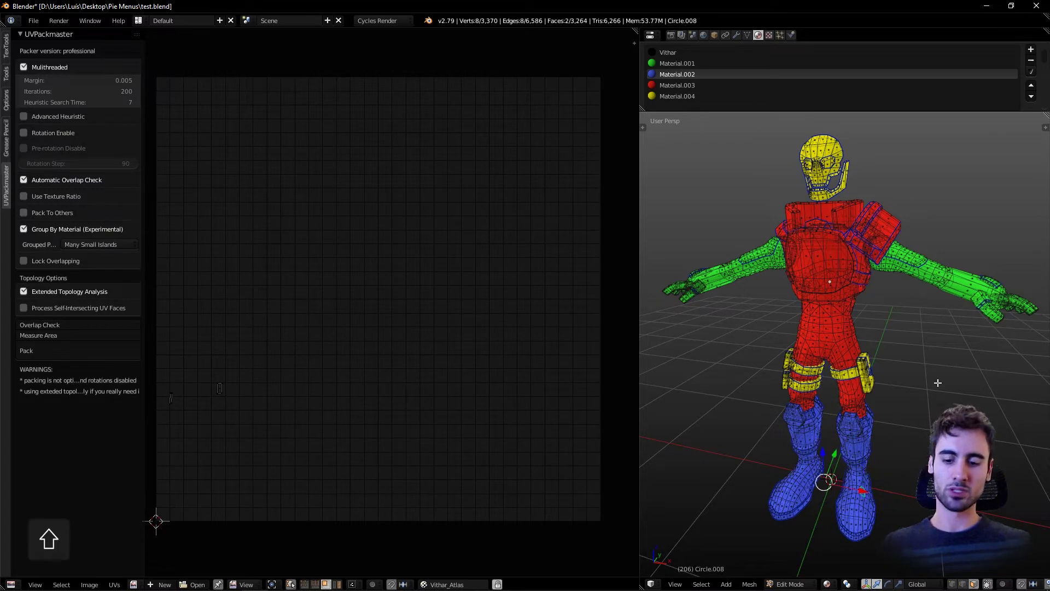
pyautogui.hotkey('shift', 'g')
pyautogui.click(938, 382)
pyautogui.moveTo(287, 302); pyautogui.dragTo(310, 294, button='middle')
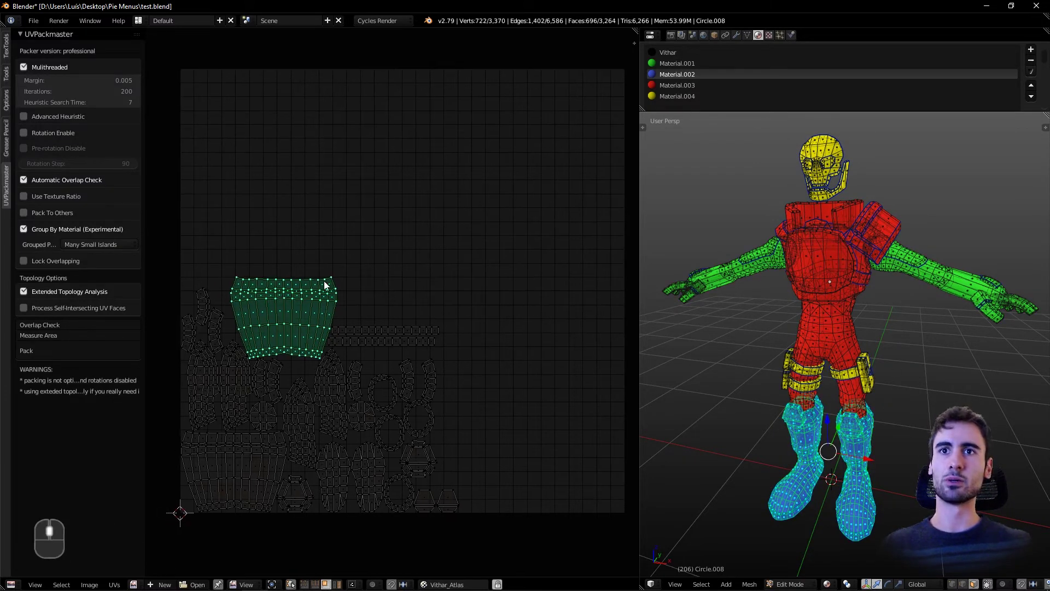
pyautogui.moveTo(422, 380); pyautogui.dragTo(424, 374, button='middle')
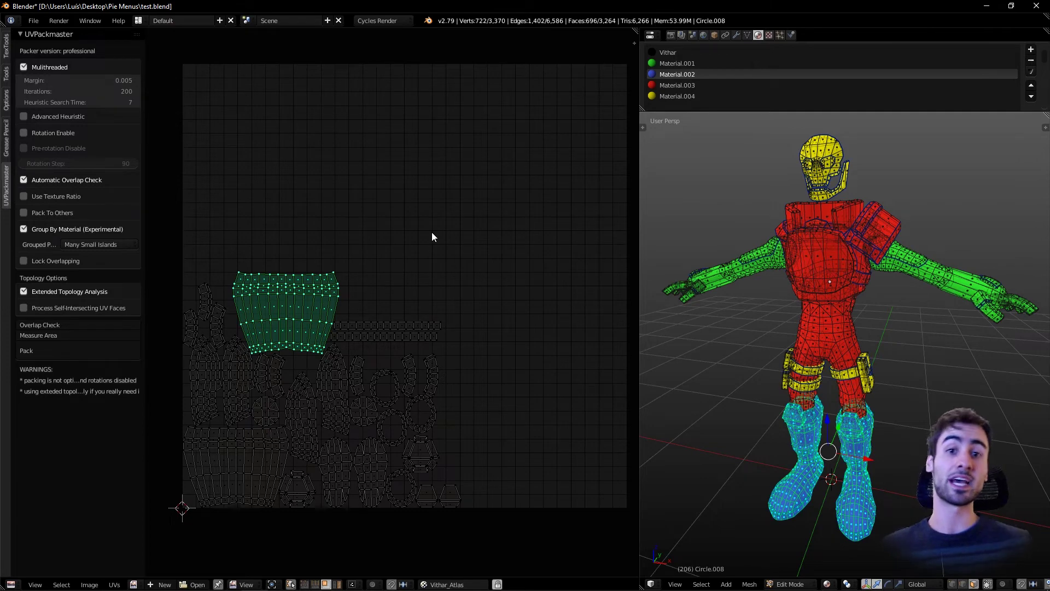
# - Clear the boot selection and select a face on the green arm
pyautogui.middleClick(901, 314)
pyautogui.press('a')
pyautogui.rightClick(925, 273)
# - Select all green arm-material faces and view their UV islands
pyautogui.hotkey('shift', 'g')
pyautogui.click(928, 274)
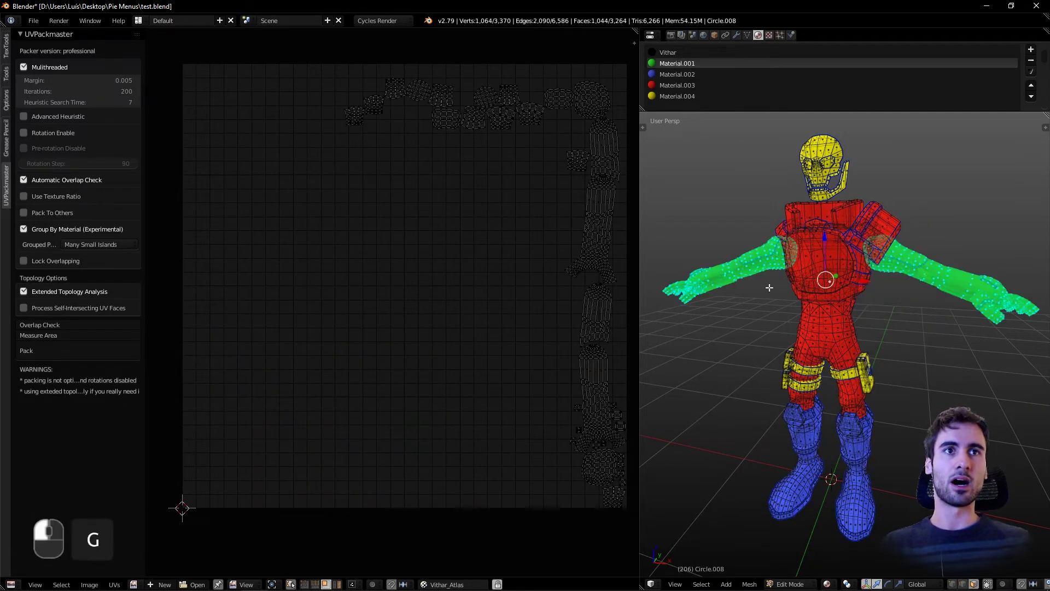
pyautogui.keyDown('shift'); pyautogui.moveTo(612, 289); pyautogui.dragTo(381, 89, button='middle'); pyautogui.keyUp('shift')
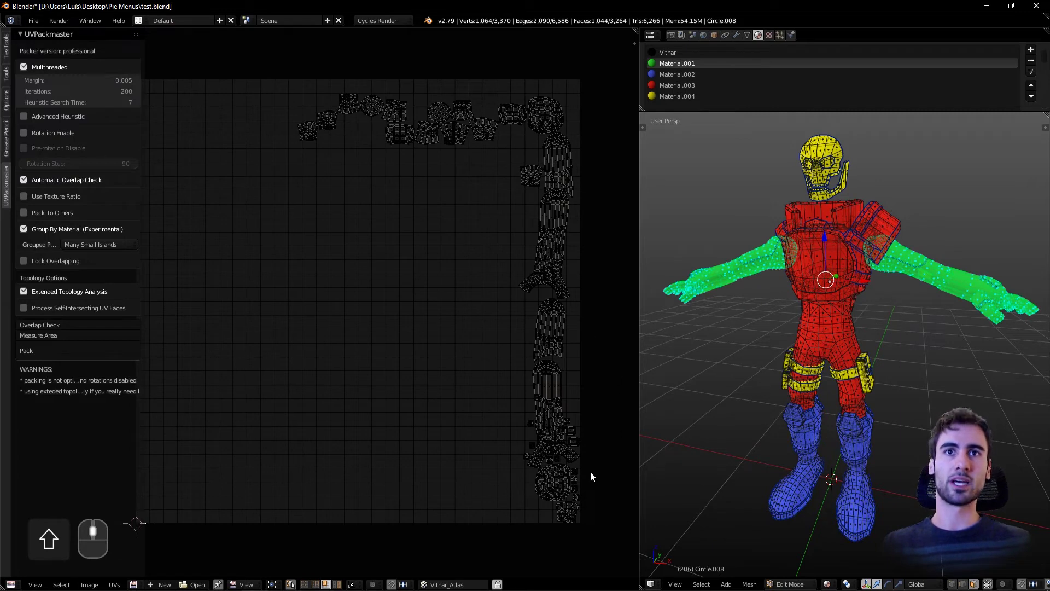
pyautogui.moveTo(610, 235); pyautogui.dragTo(332, 113, button='middle')
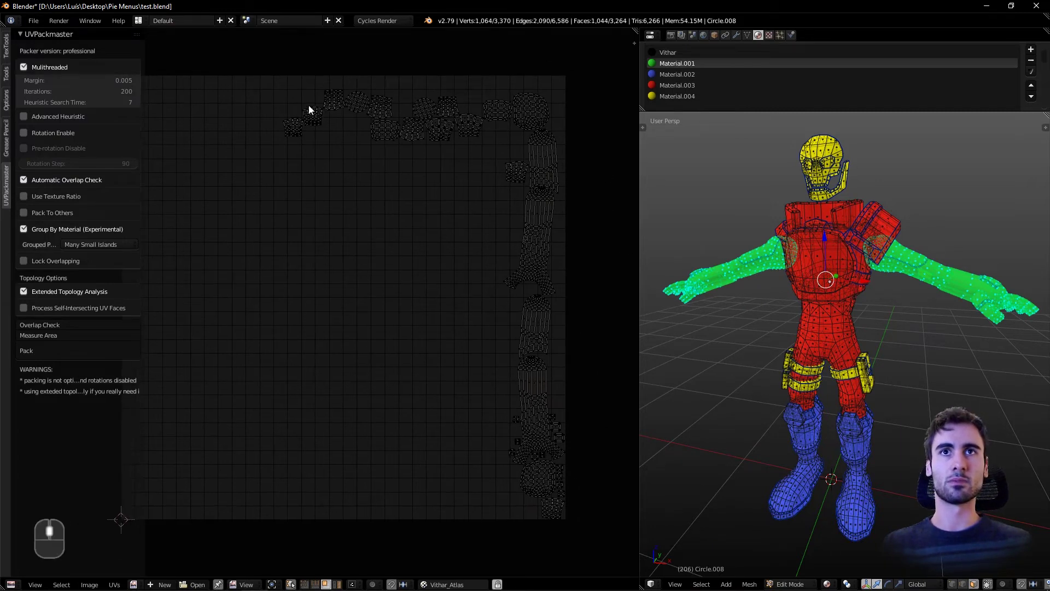
# - Select a red body face, its linked geometry, then all red-material faces
pyautogui.click(827, 353)
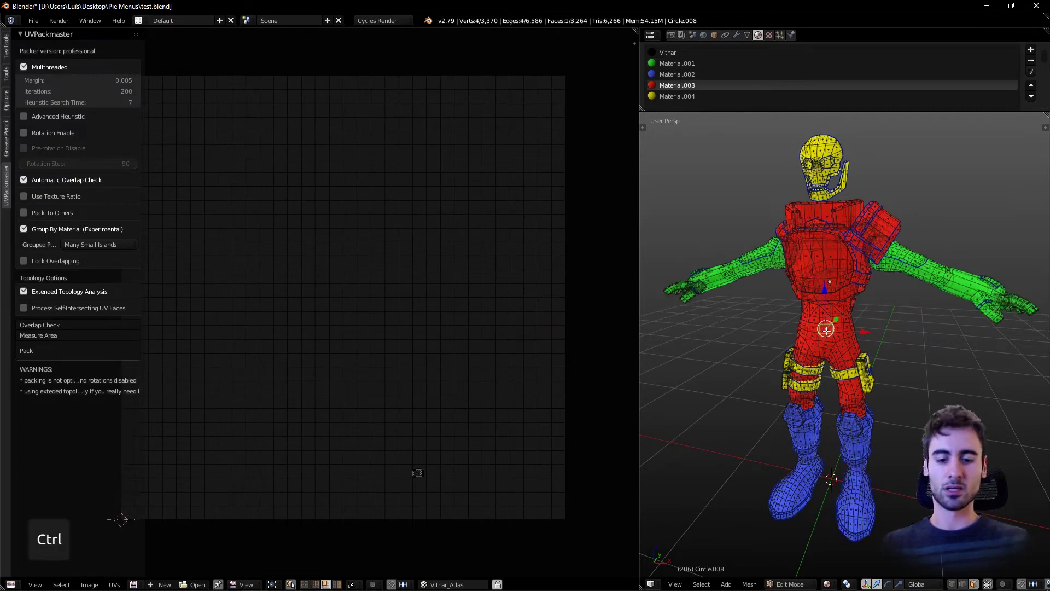
pyautogui.hotkey('ctrl', 'l')
pyautogui.hotkey('shift', 'g')
pyautogui.click(827, 331)
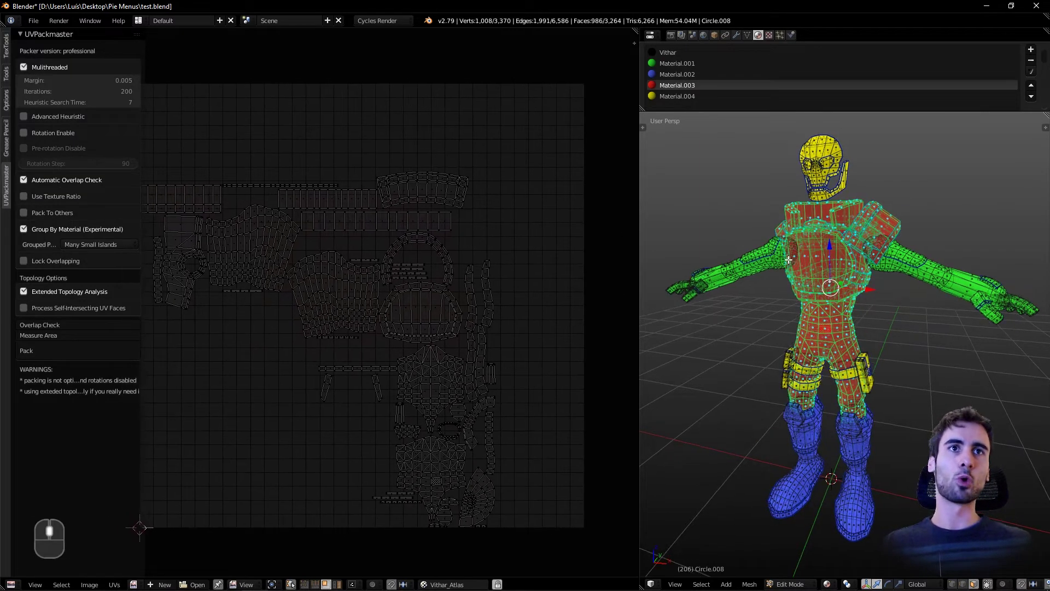
pyautogui.keyDown('shift'); pyautogui.moveTo(689, 222); pyautogui.dragTo(806, 263, button='middle'); pyautogui.keyUp('shift')
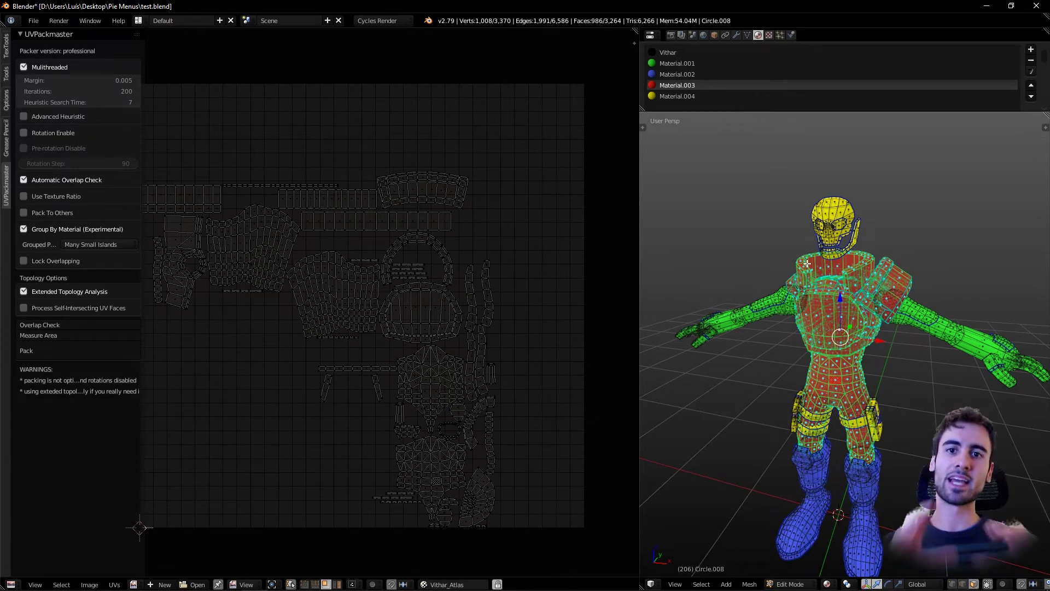
# - Select the linked yellow head parts, then every yellow-material face via Shift+G
pyautogui.press('a')
pyautogui.rightClick(851, 215)
pyautogui.hotkey('ctrl', 'l')
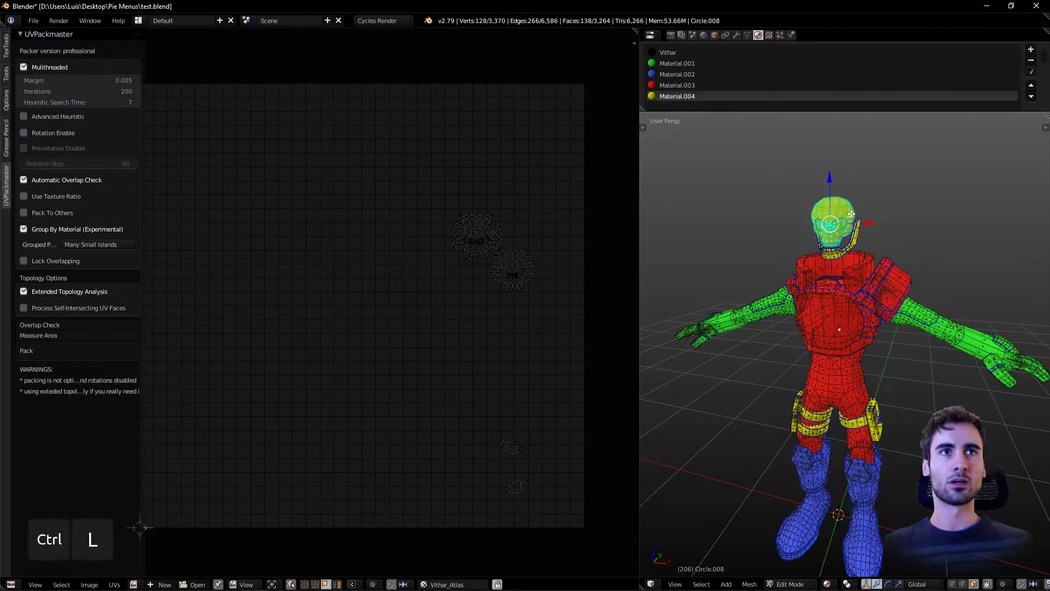
pyautogui.keyDown('shift'); pyautogui.rightClick(855, 233); pyautogui.keyUp('shift')
pyautogui.hotkey('ctrl', 'l')
pyautogui.scroll(-2, 784, 237)
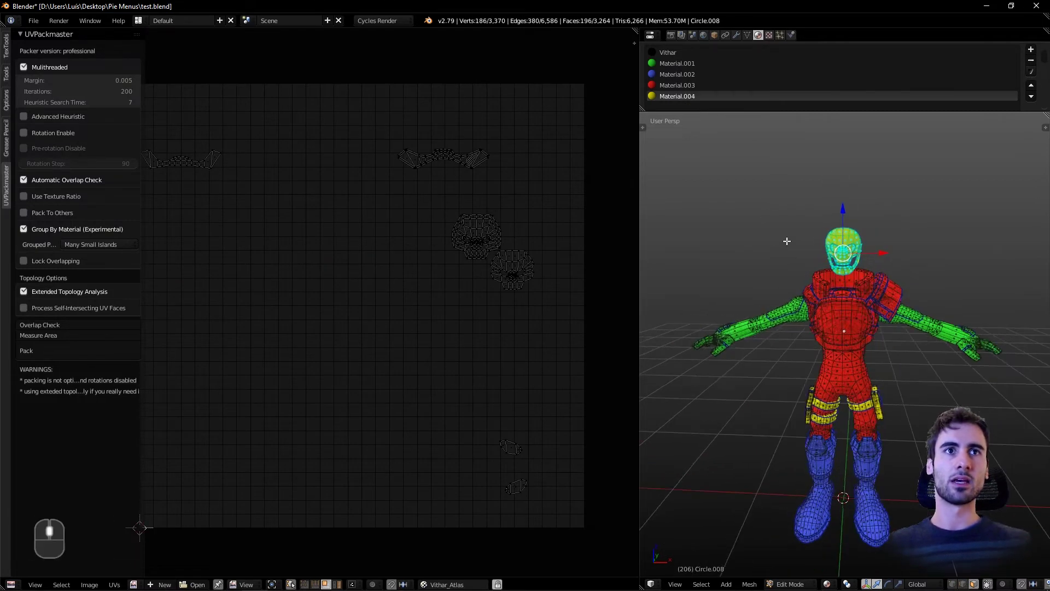
pyautogui.scroll(-2, 783, 236)
pyautogui.scroll(6, 783, 237)
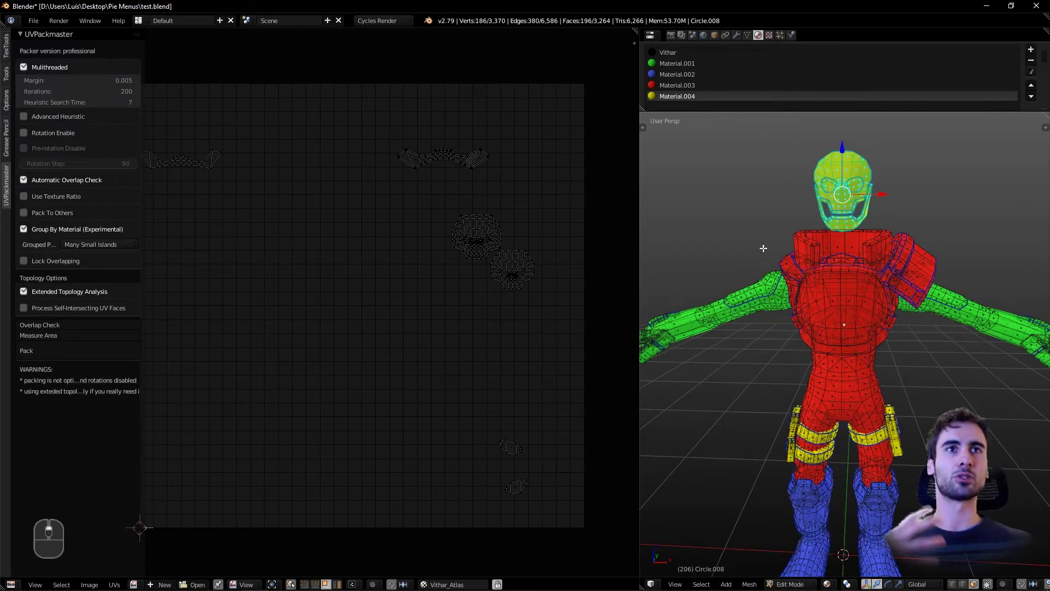
pyautogui.moveTo(857, 182); pyautogui.dragTo(820, 187, button='middle')
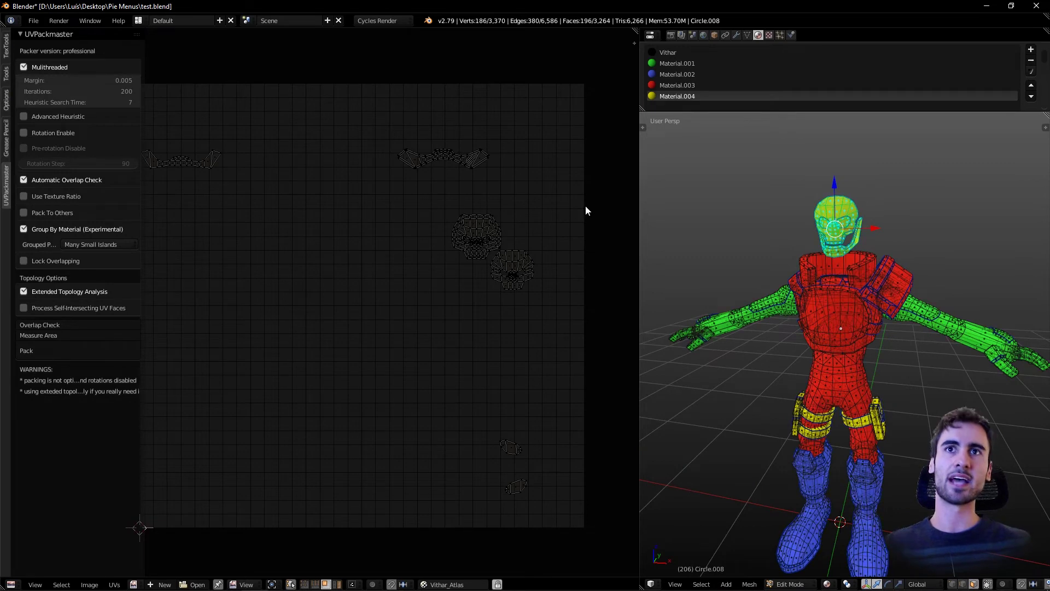
pyautogui.moveTo(582, 211); pyautogui.dragTo(525, 221, button='middle')
pyautogui.hotkey('shift', 'g')
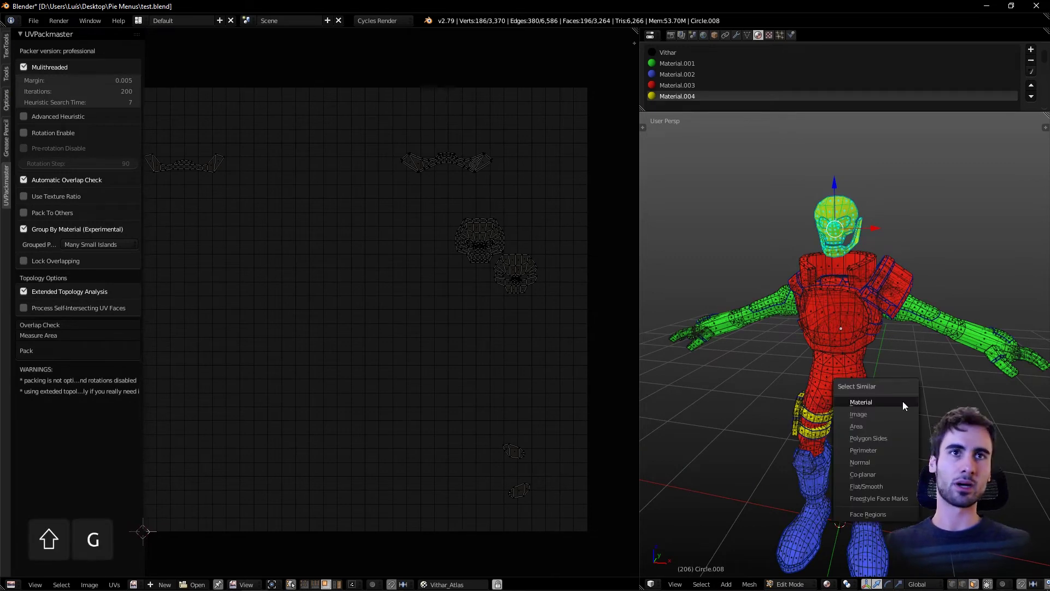
pyautogui.click(900, 402)
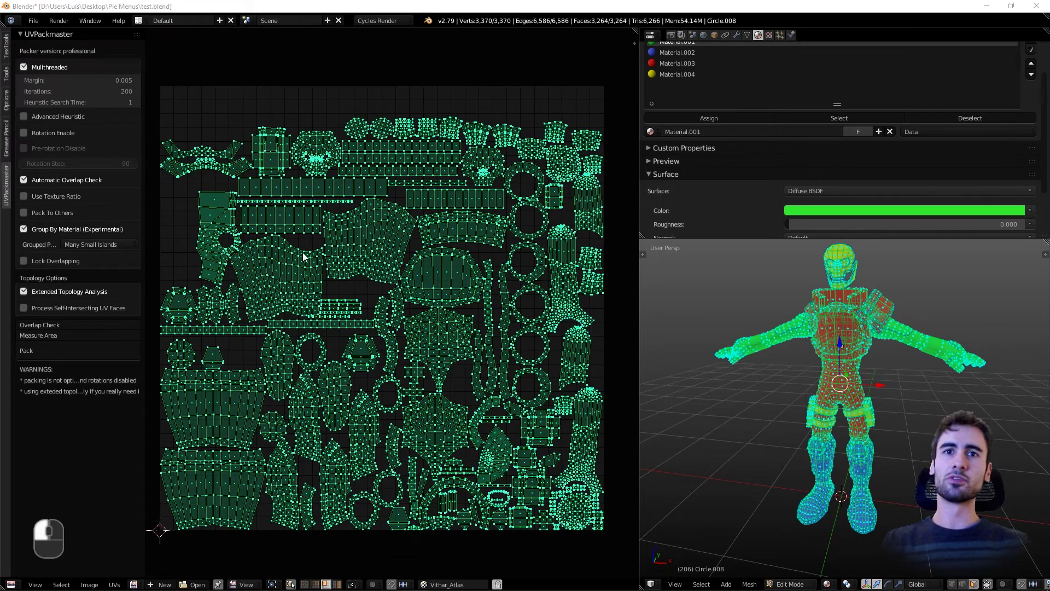
# - Raise Heuristic Search Time to 7 and repack the robot's UV islands
pyautogui.click(136, 103)
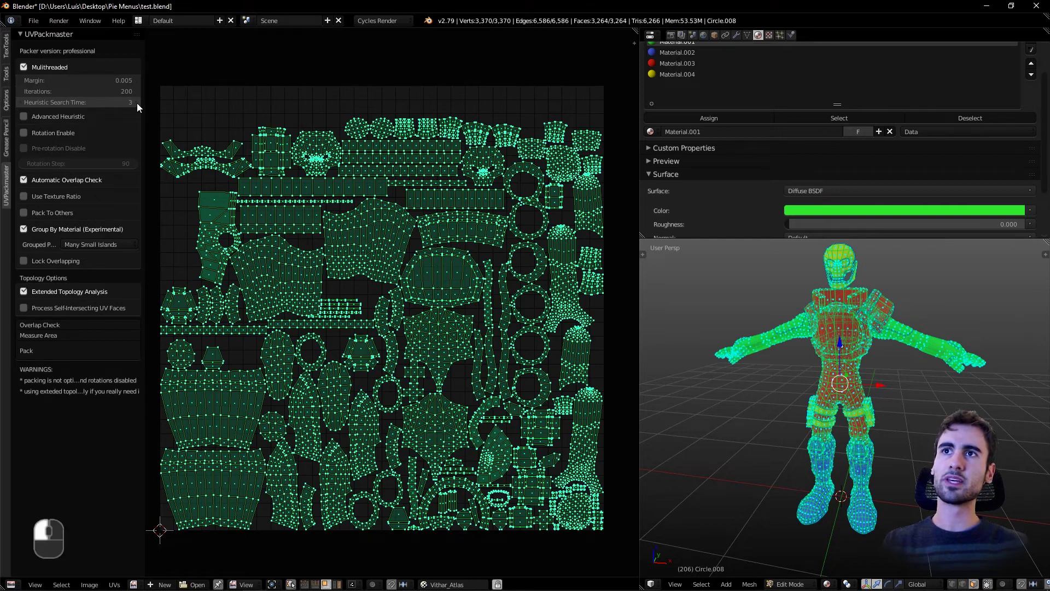
pyautogui.click(137, 103)
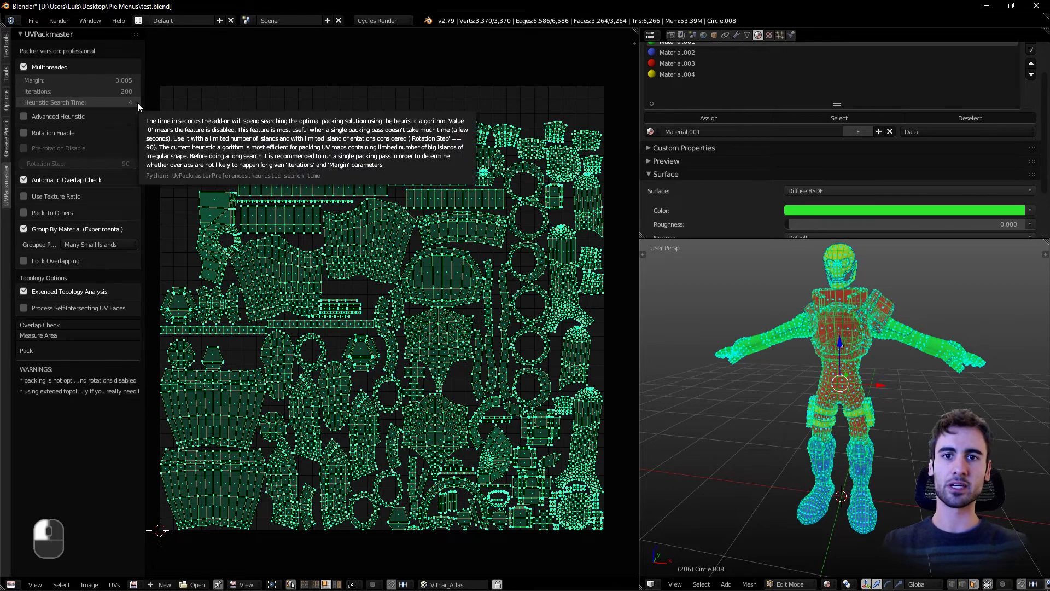
pyautogui.click(137, 102)
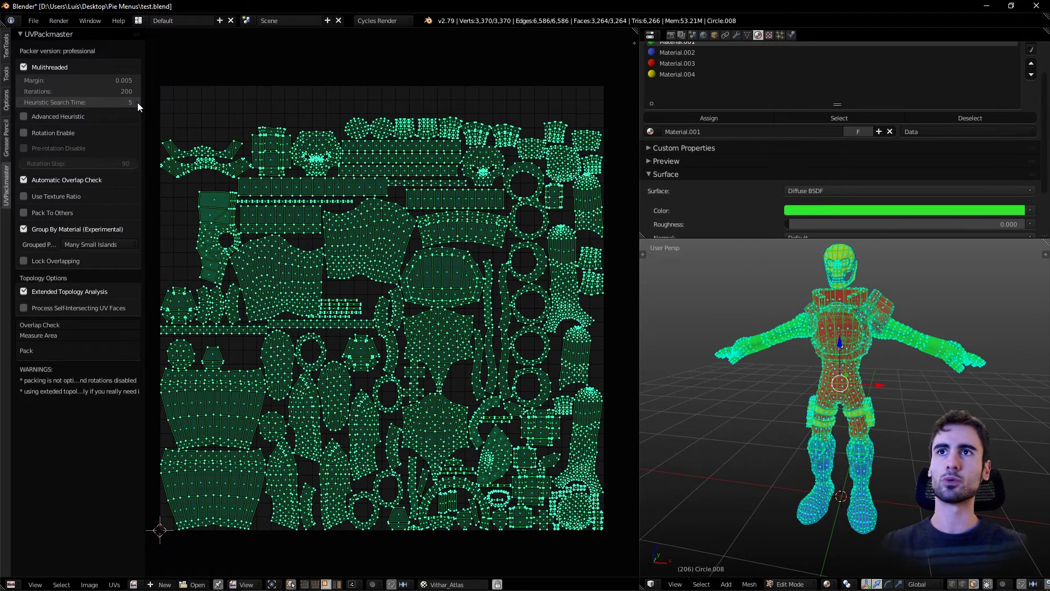
pyautogui.click(137, 102)
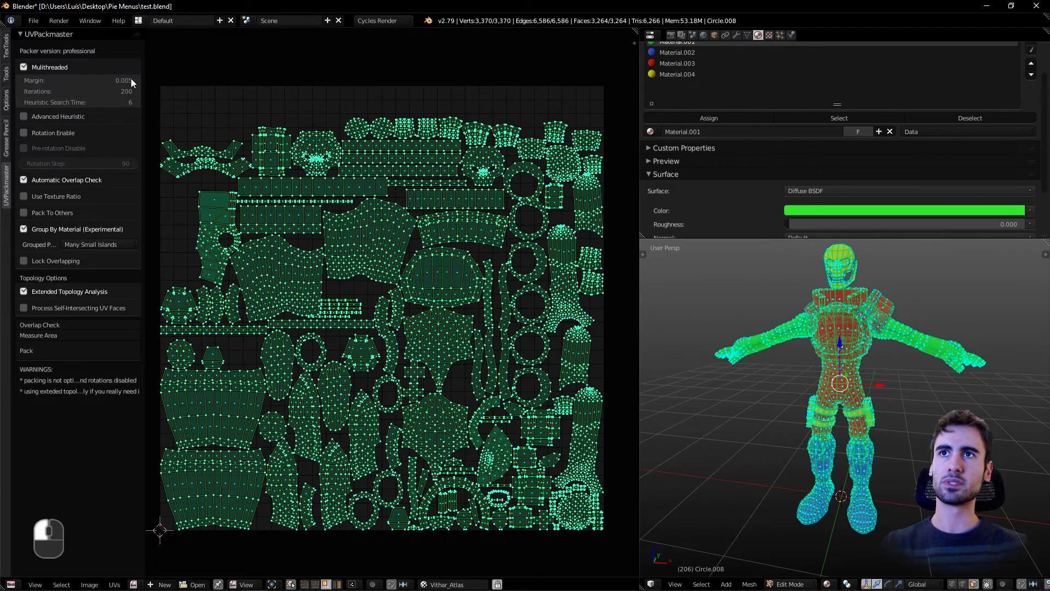
pyautogui.click(136, 103)
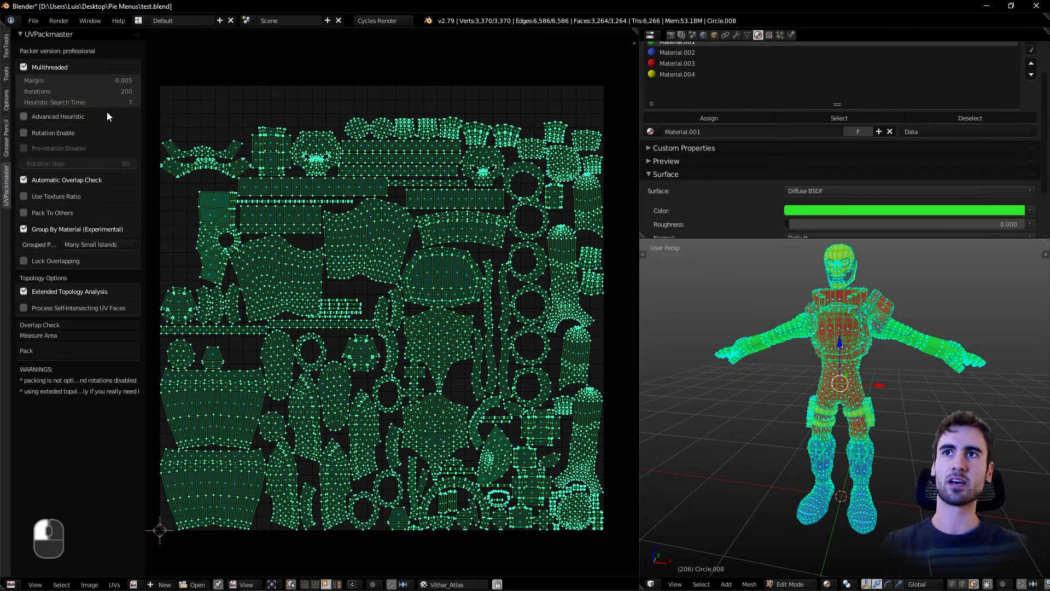
pyautogui.click(91, 349)
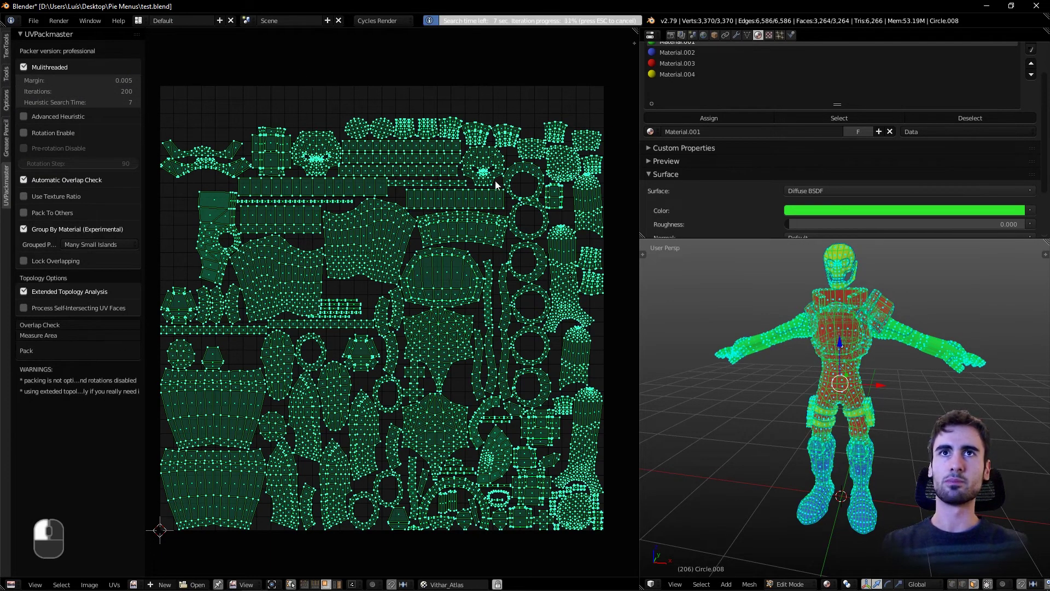